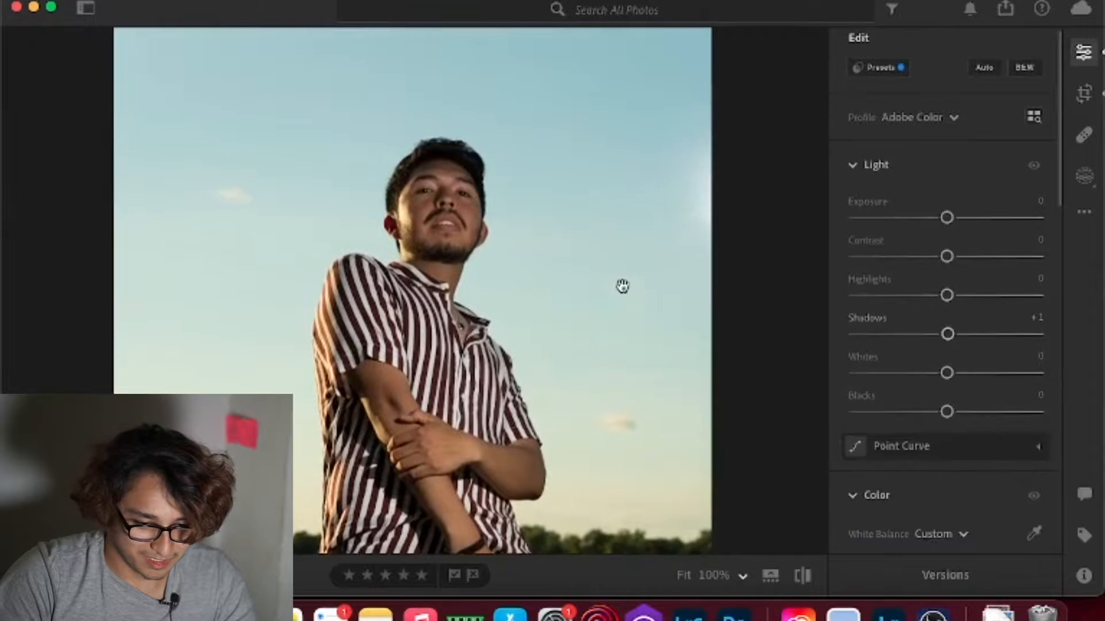
Set the photo's Exposure to +0.19 and its Contrast to -7
scroll(622, 286, down, 5)
scroll(631, 251, up, 3)
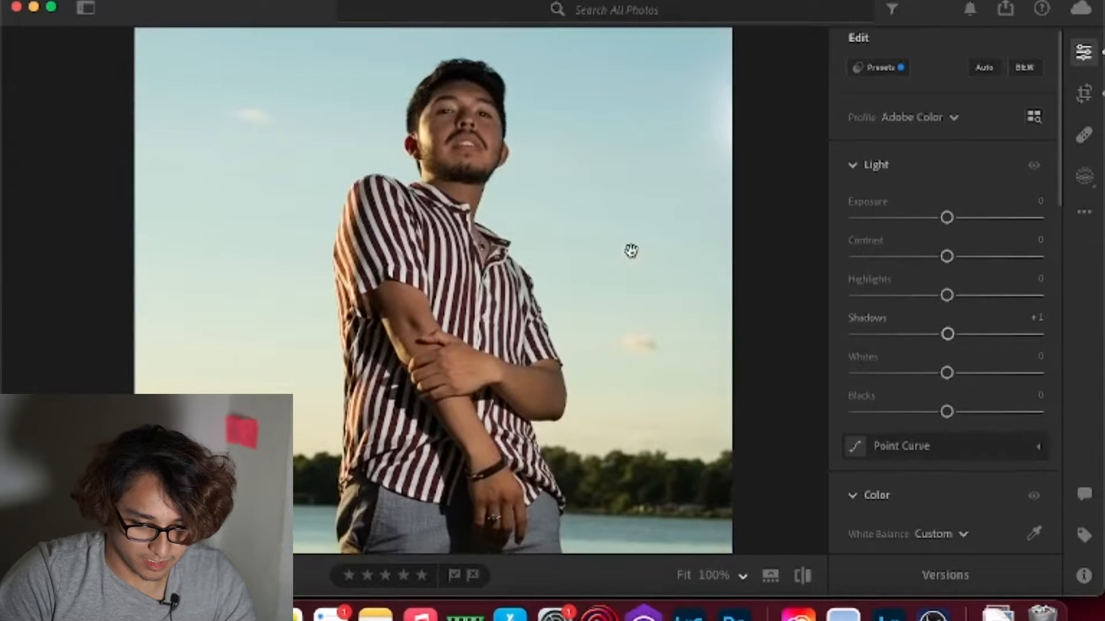
mouse_move(948, 216)
mouse_down()
mouse_move(858, 213)
mouse_move(1098, 231)
mouse_move(993, 239)
mouse_move(954, 227)
mouse_up()
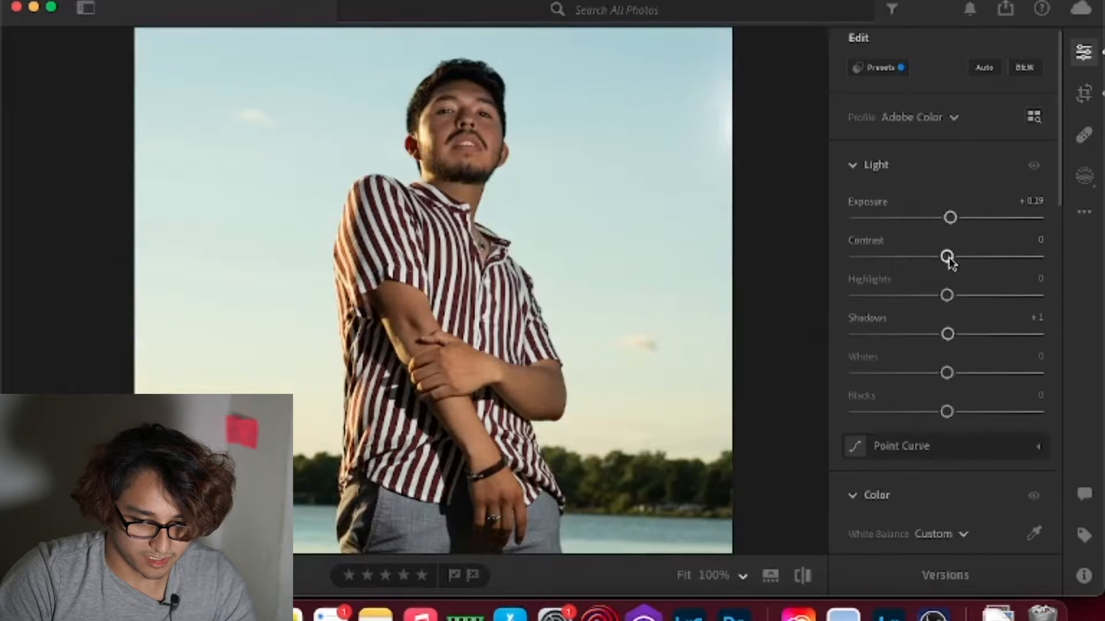
mouse_move(949, 262)
mouse_down()
mouse_move(853, 257)
mouse_move(1036, 255)
mouse_move(856, 255)
mouse_move(1029, 262)
mouse_move(947, 262)
mouse_up()
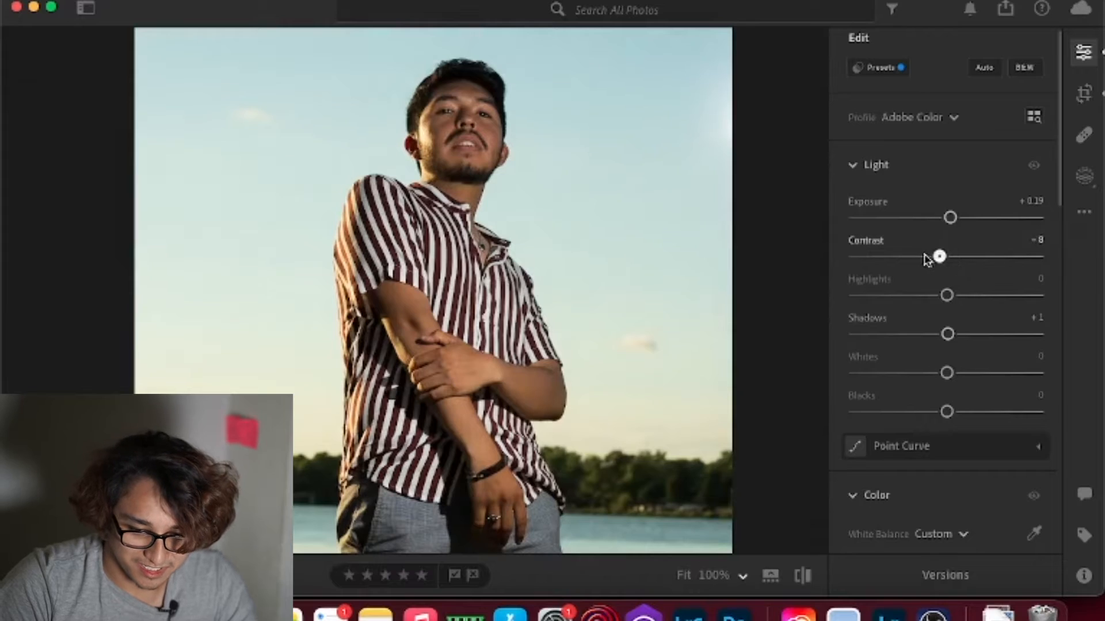
mouse_move(940, 262)
mouse_down()
mouse_move(915, 256)
mouse_move(939, 255)
mouse_up()
Set Highlights to -3, Shadows to +2, Whites to +7 and Blacks to +2
drag(903, 294, 945, 297)
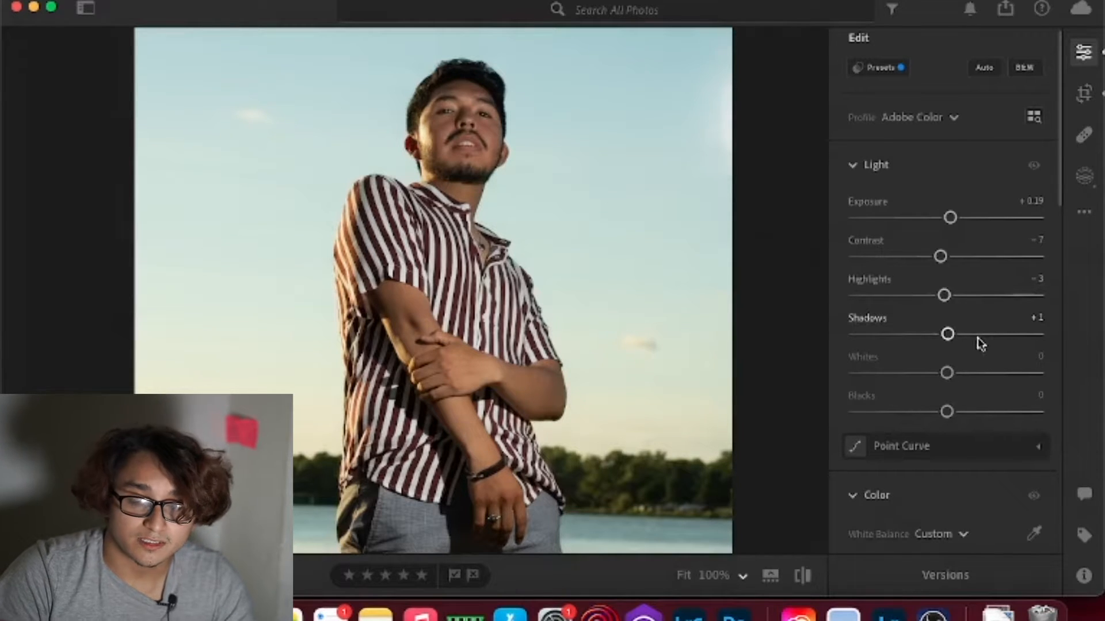
drag(977, 341, 953, 370)
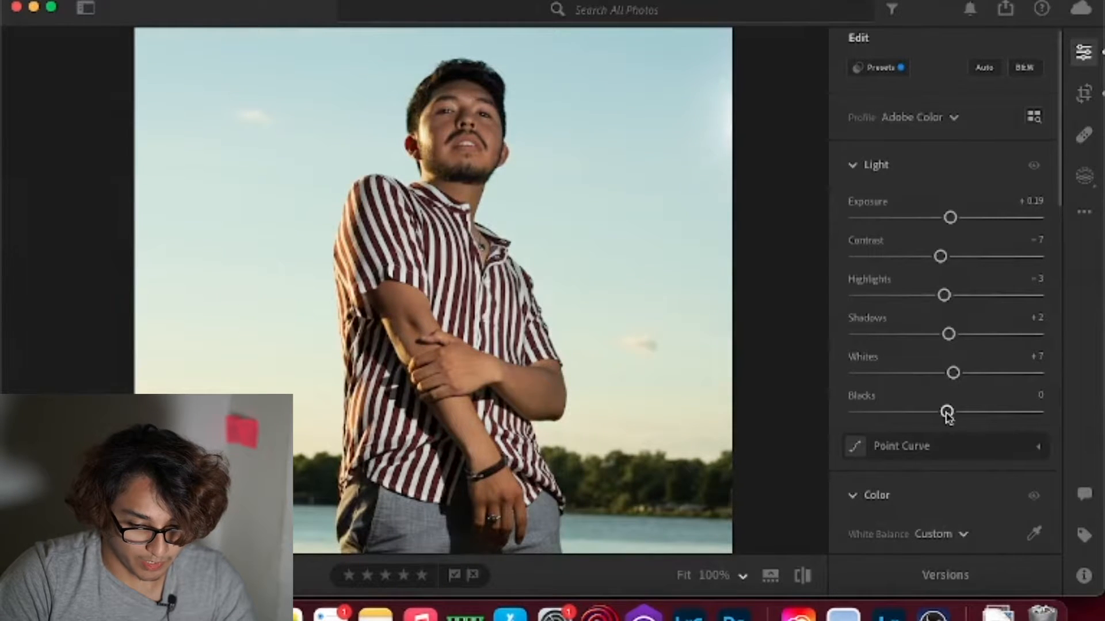
mouse_move(946, 413)
mouse_down()
mouse_move(837, 413)
mouse_move(974, 409)
mouse_move(1055, 429)
mouse_move(950, 424)
mouse_up()
Expand the Point Curve and switch it from the blue channel to the combined RGB channel
scroll(949, 420, down, 2)
click(912, 387)
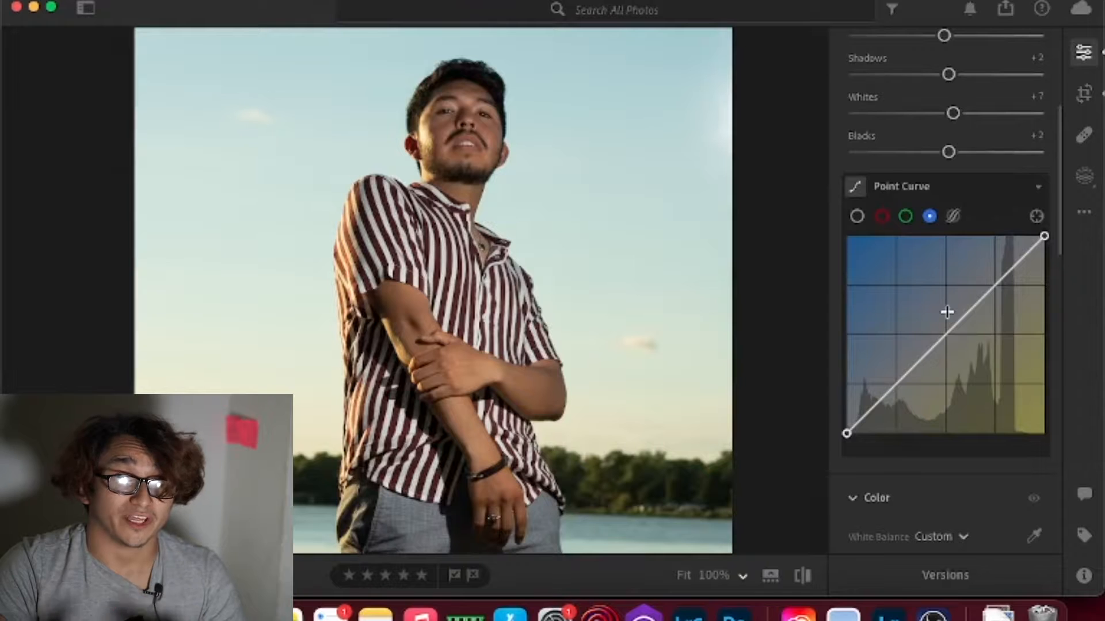
click(857, 216)
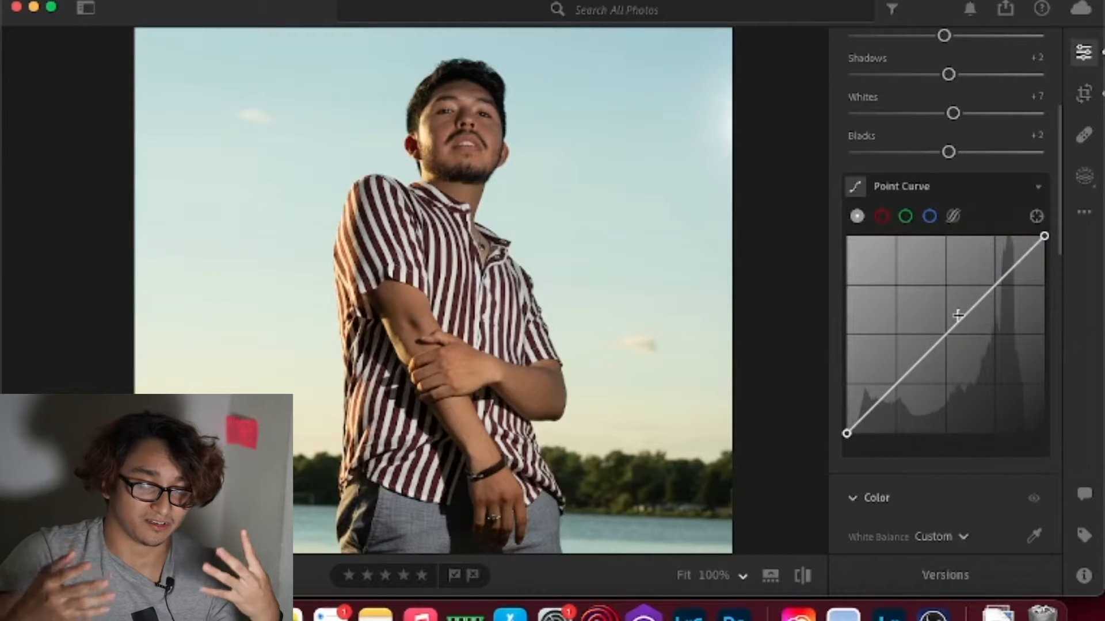
Raise the photo's Contrast to +20 and its Shadows to +39
scroll(948, 89, down, 4)
scroll(947, 90, down, 2)
scroll(947, 90, up, 7)
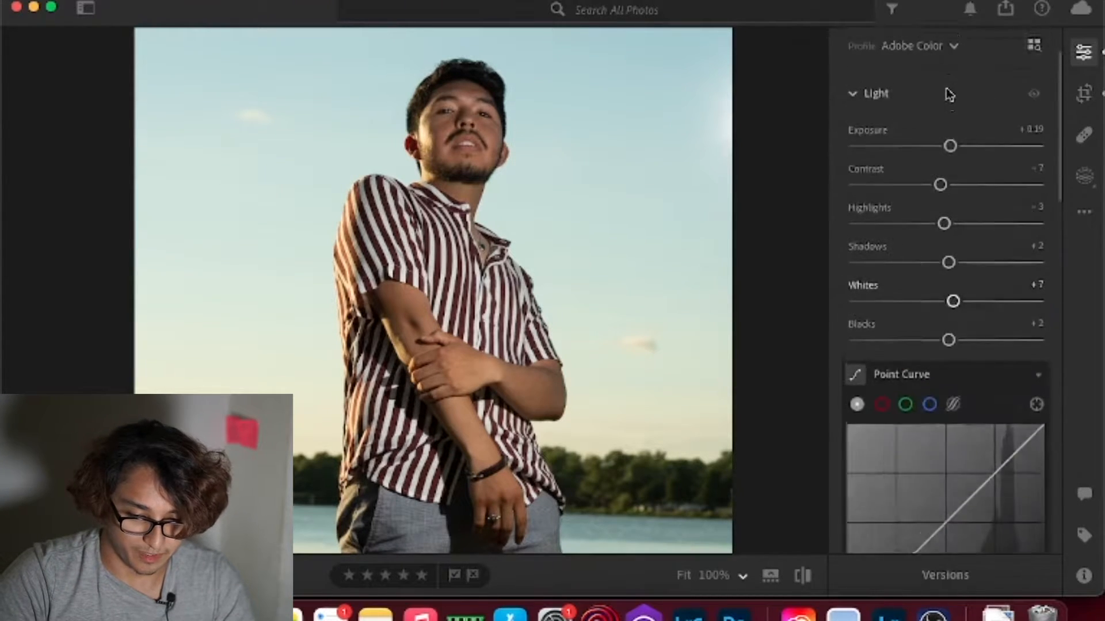
scroll(947, 90, down, 6)
scroll(947, 90, up, 10)
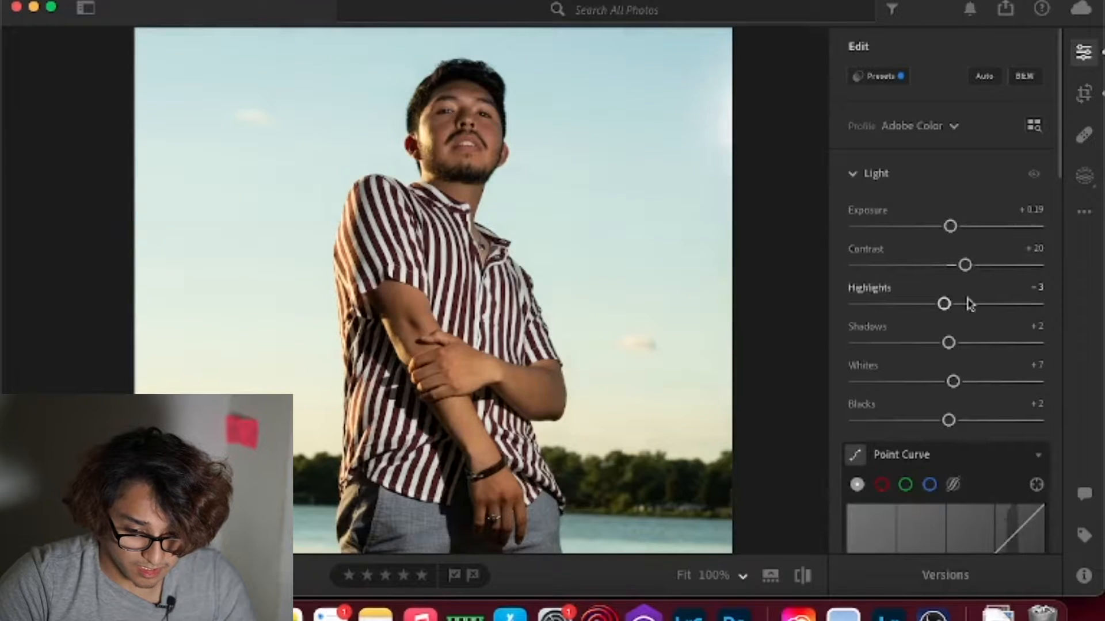
click(968, 343)
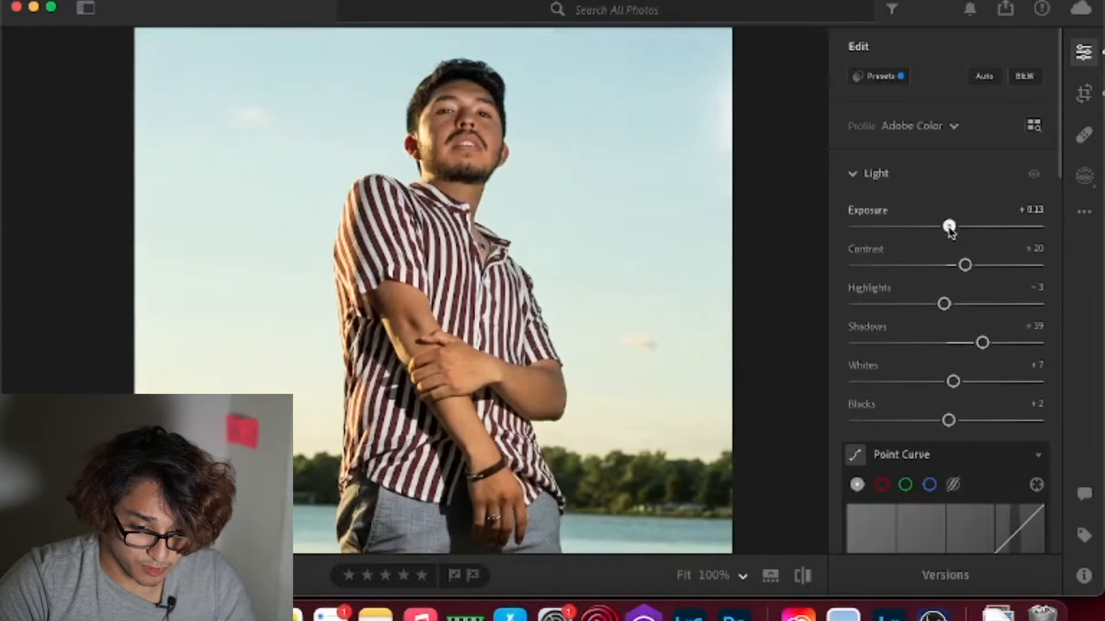
Lower the Highlights to -28 and set the Exposure to +0.33
drag(947, 228, 946, 227)
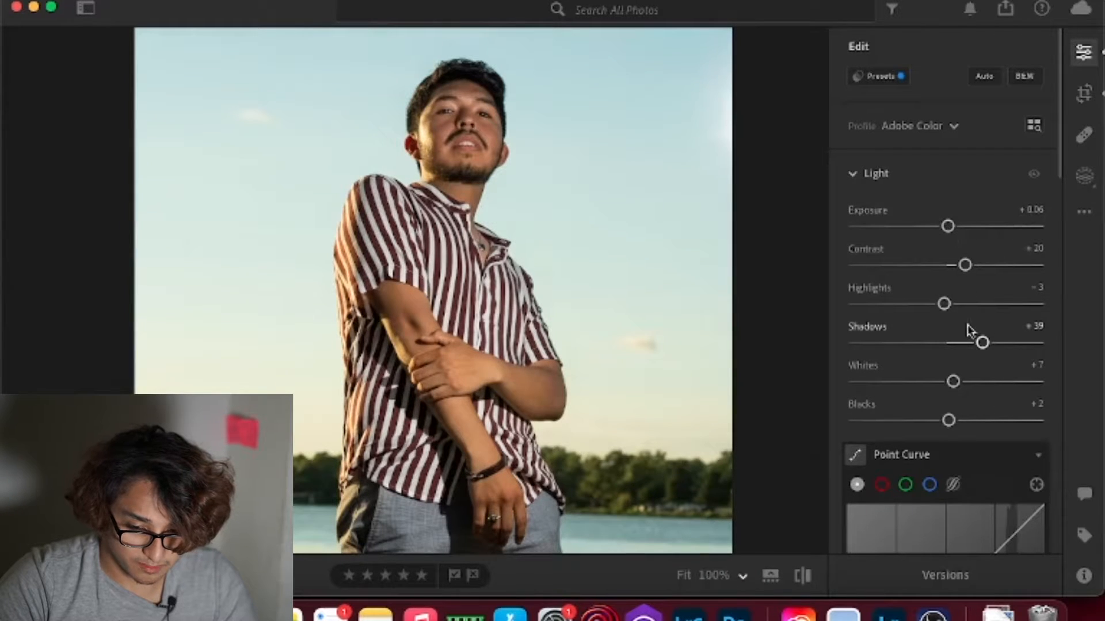
click(964, 304)
drag(962, 305, 919, 305)
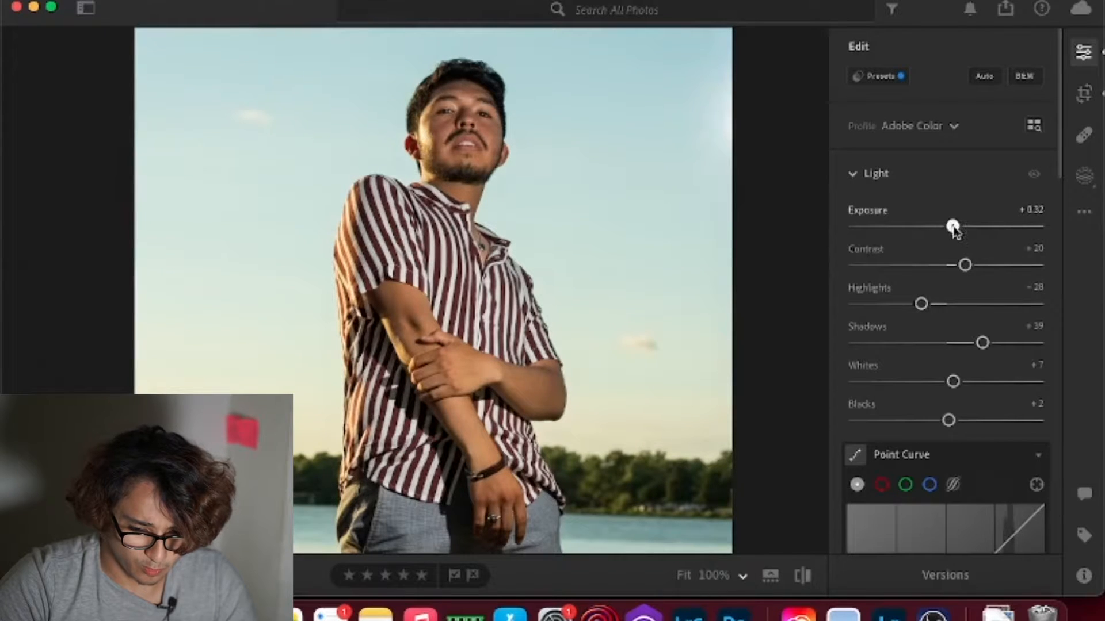
drag(953, 227, 956, 227)
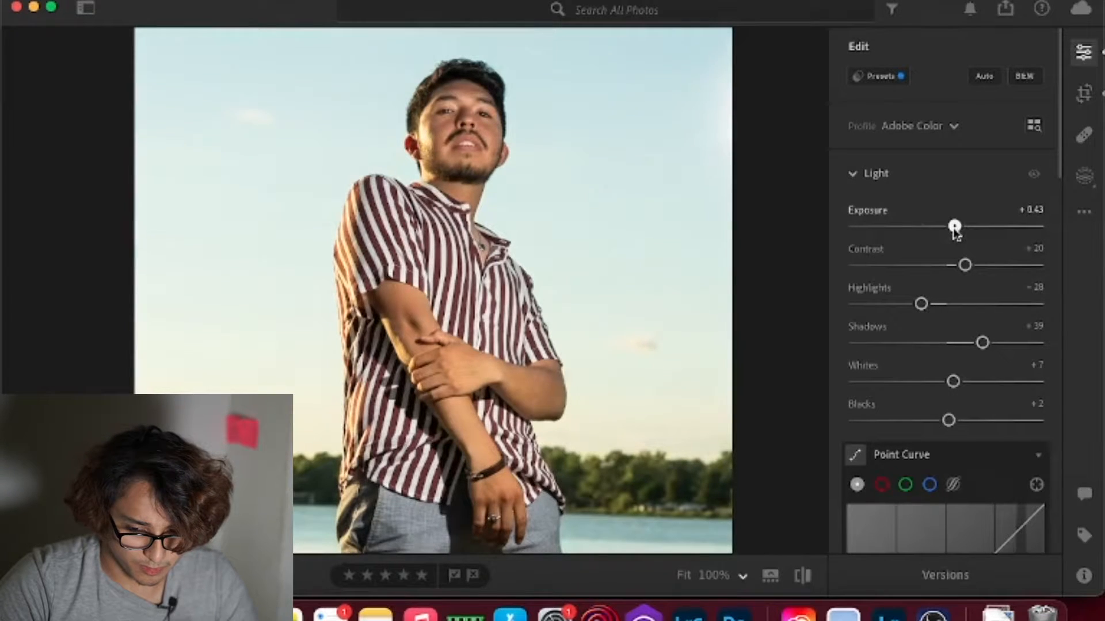
Set the Whites to -28 and the Blacks to -3
scroll(952, 301, down, 2)
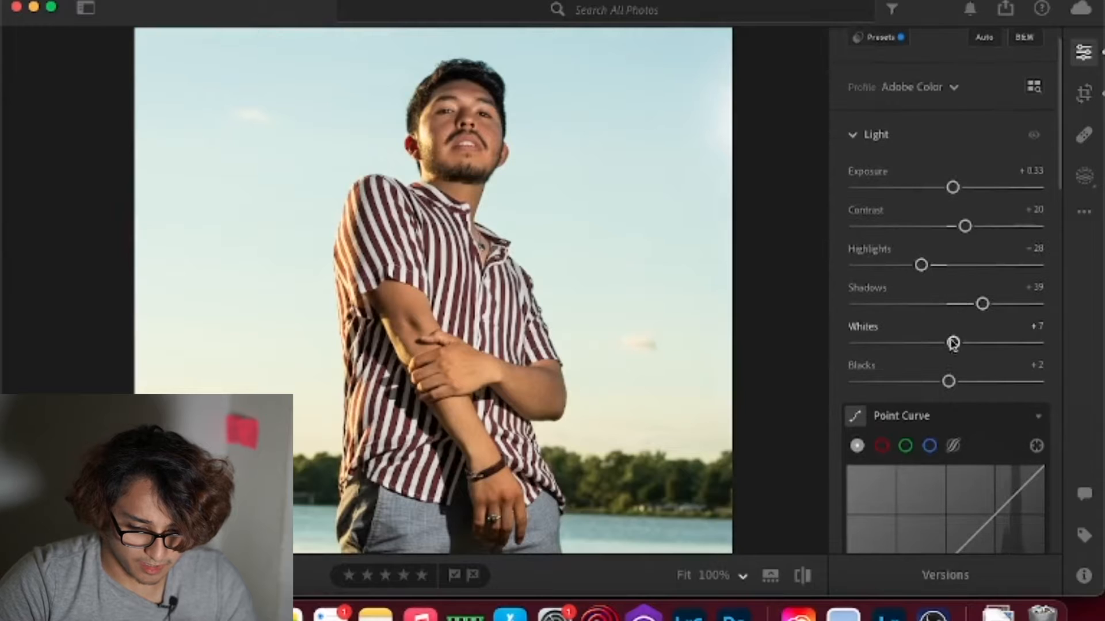
drag(958, 346, 916, 345)
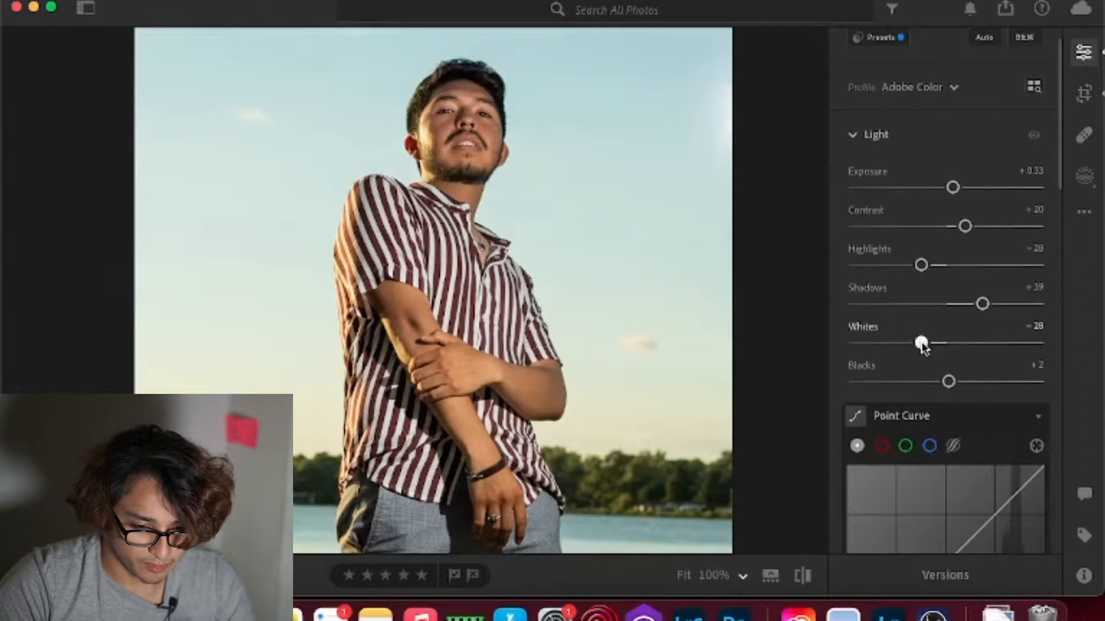
scroll(939, 315, down, 3)
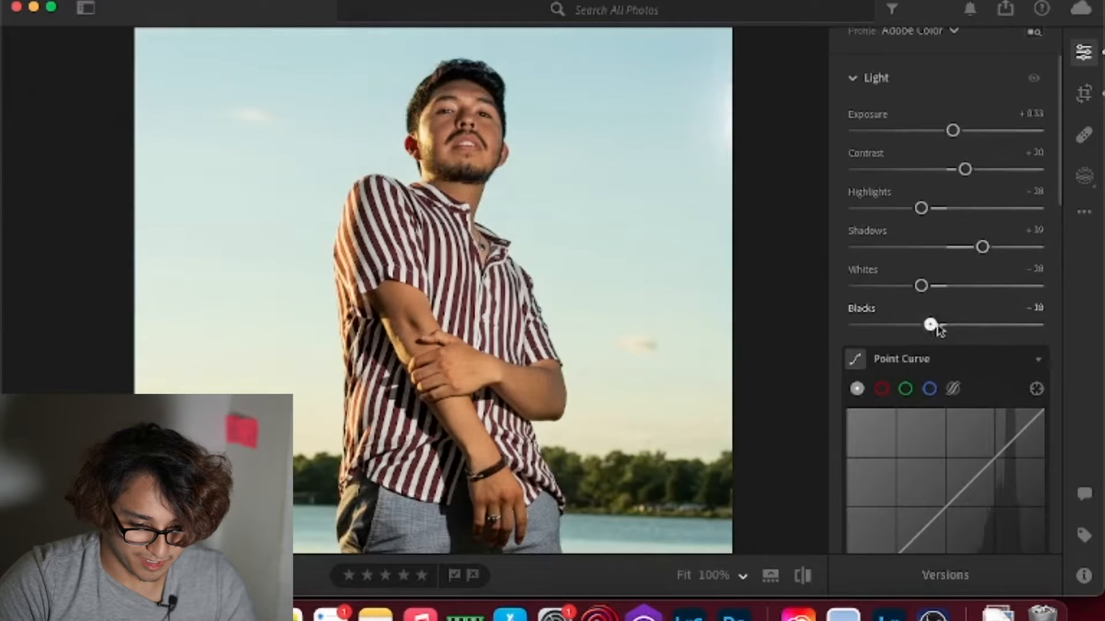
drag(939, 328, 969, 334)
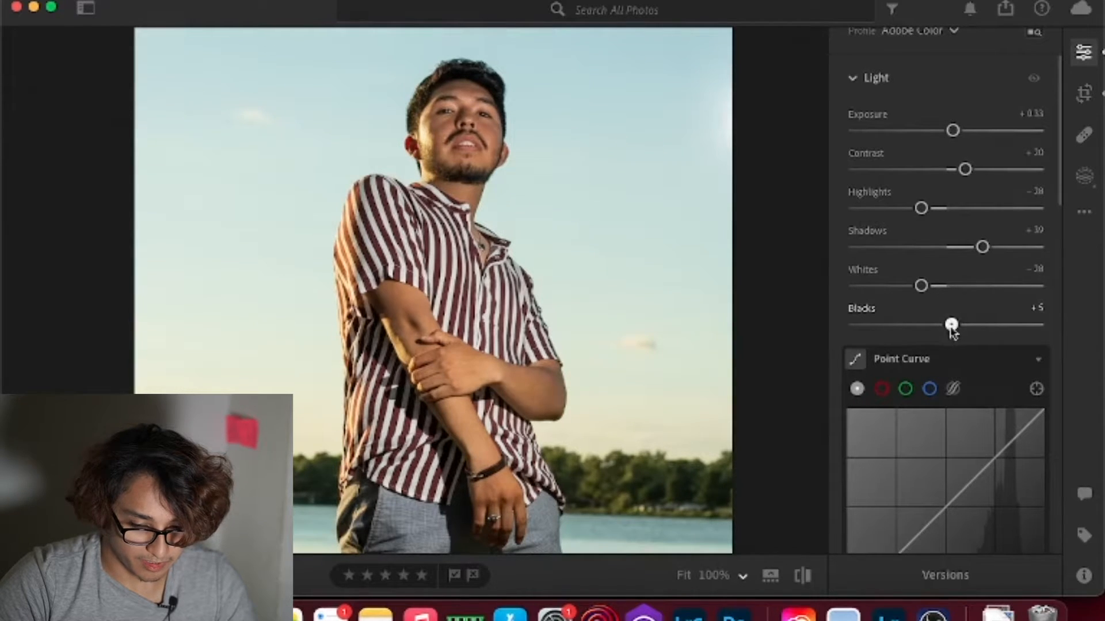
scroll(967, 339, up, 3)
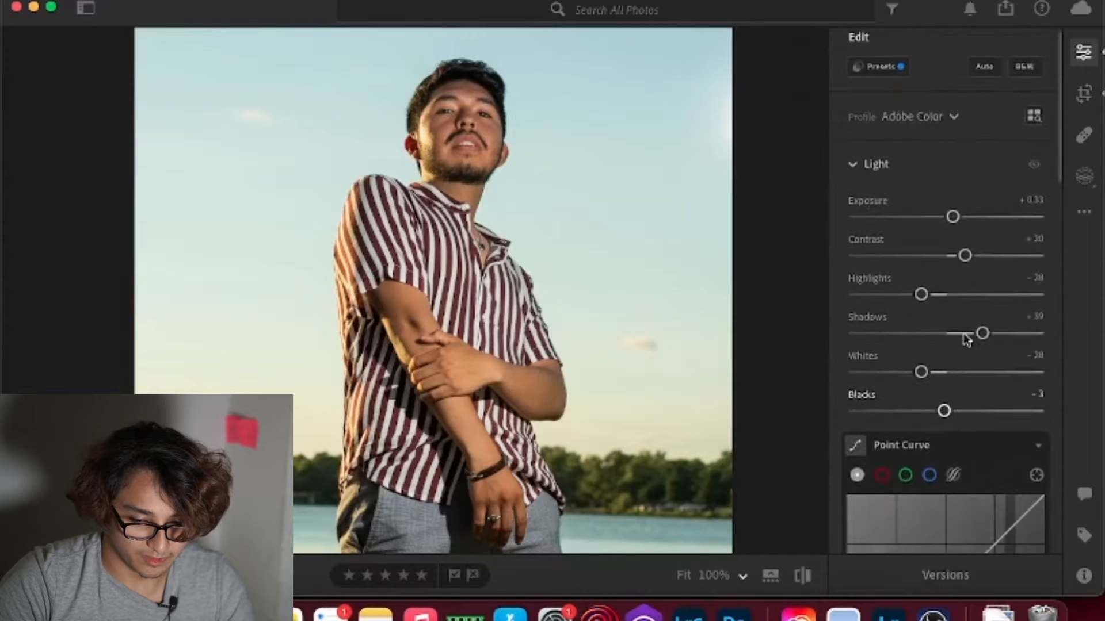
Expand the Color adjustments and warm the white balance to a temperature of 6,506
scroll(967, 339, down, 5)
scroll(966, 340, up, 5)
scroll(966, 339, down, 3)
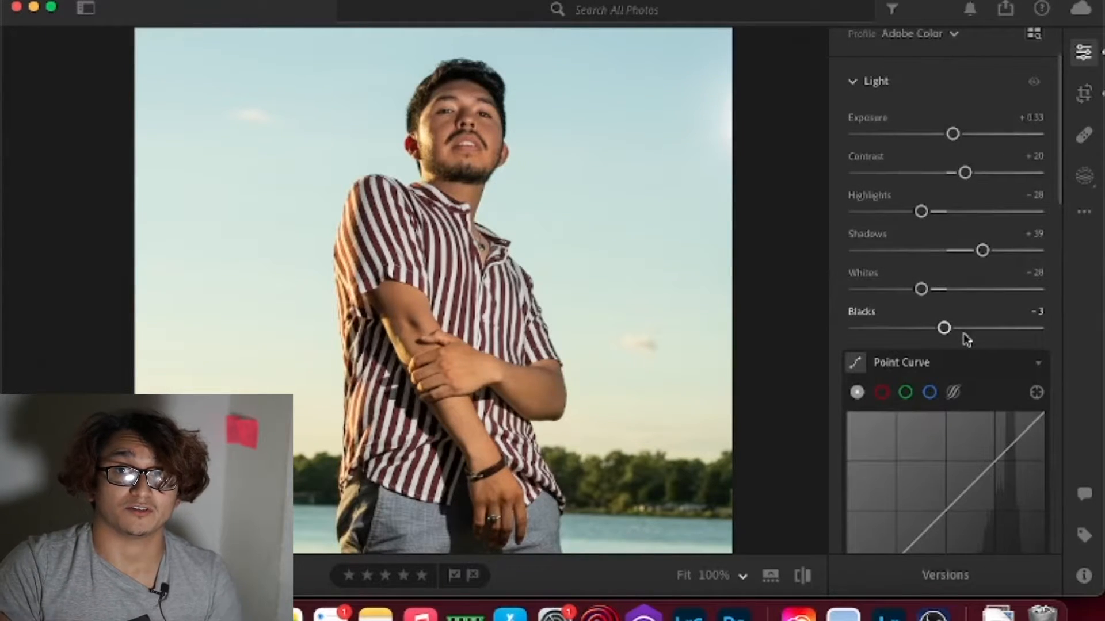
scroll(967, 338, down, 5)
scroll(966, 337, down, 8)
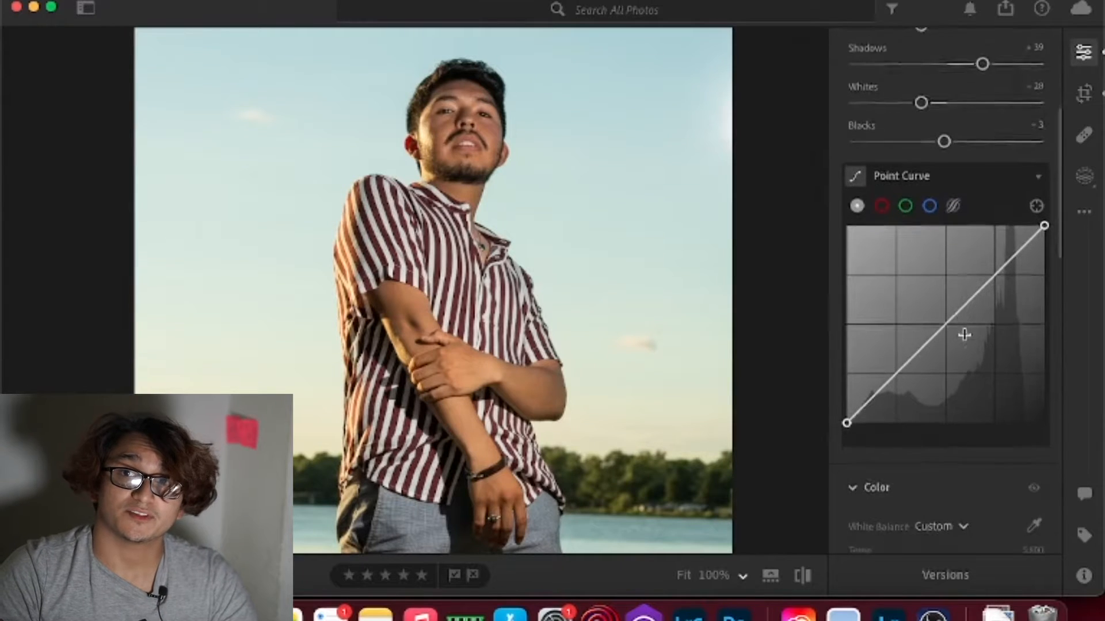
scroll(966, 340, down, 1)
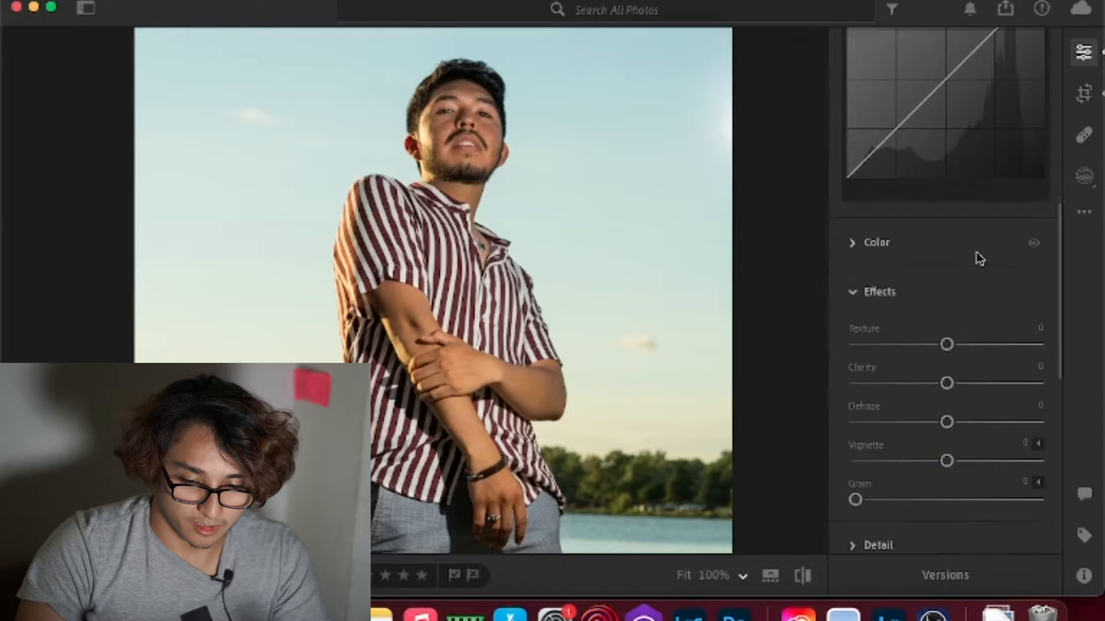
click(977, 248)
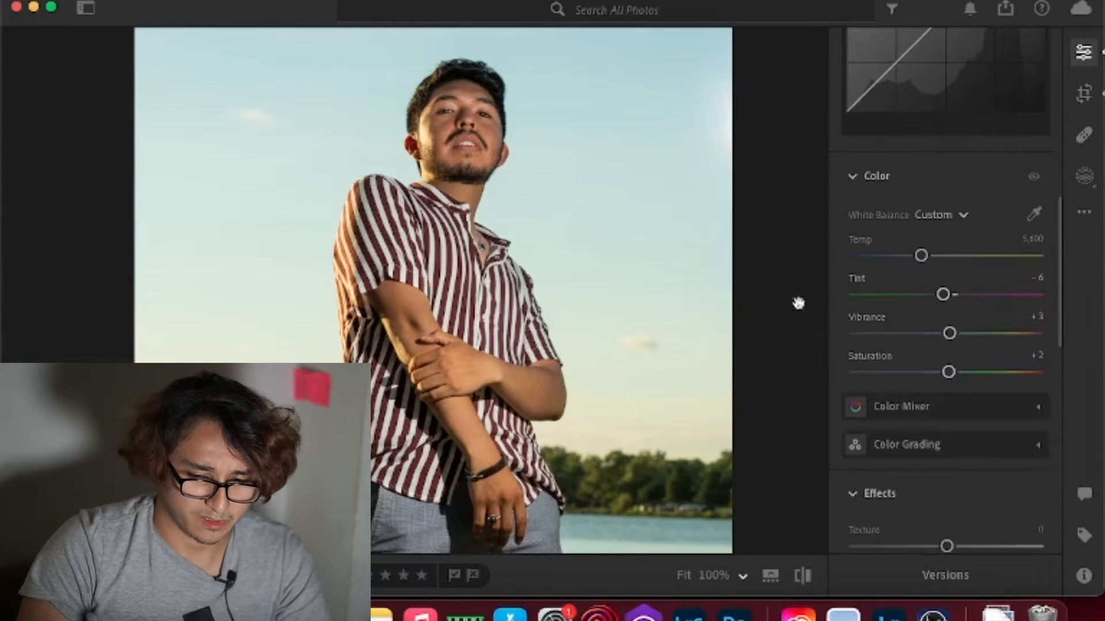
scroll(646, 301, down, 2)
scroll(893, 378, down, 5)
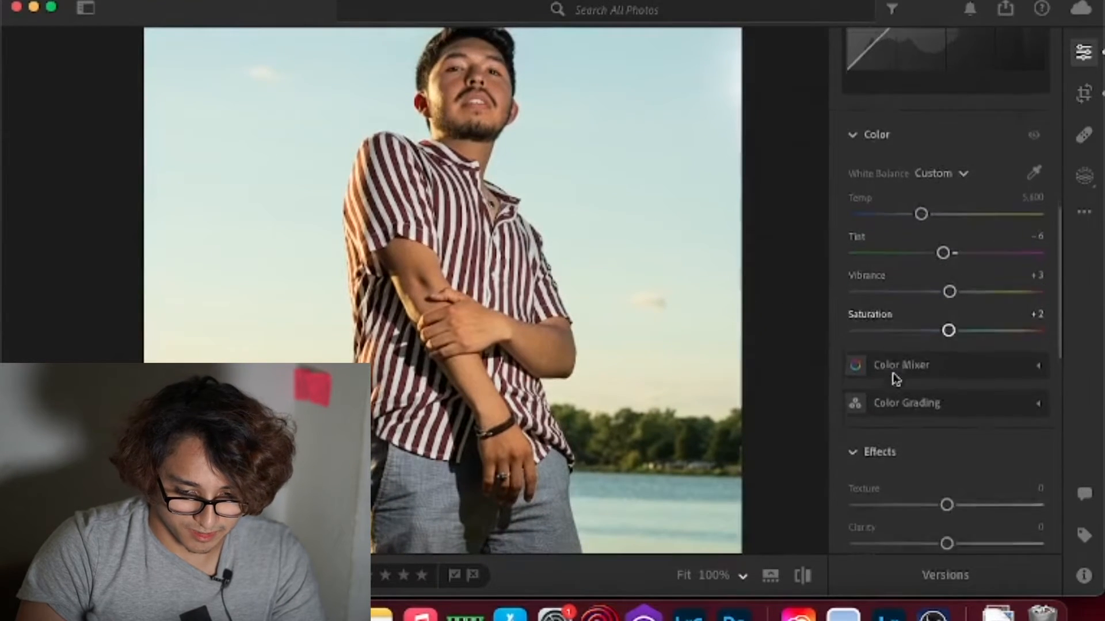
scroll(893, 374, up, 3)
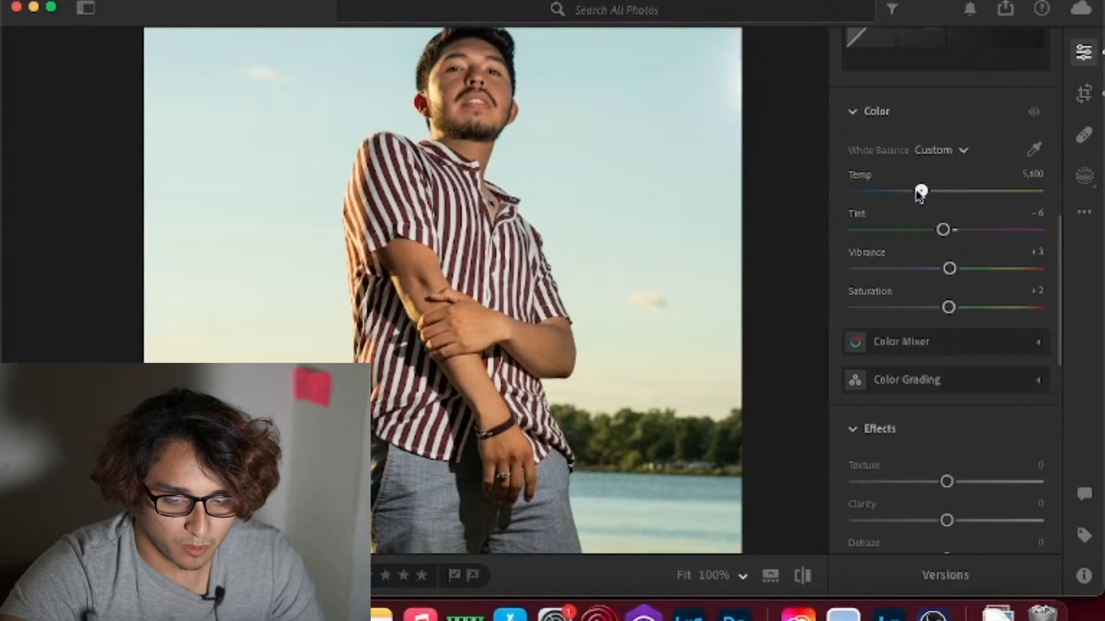
drag(916, 193, 954, 208)
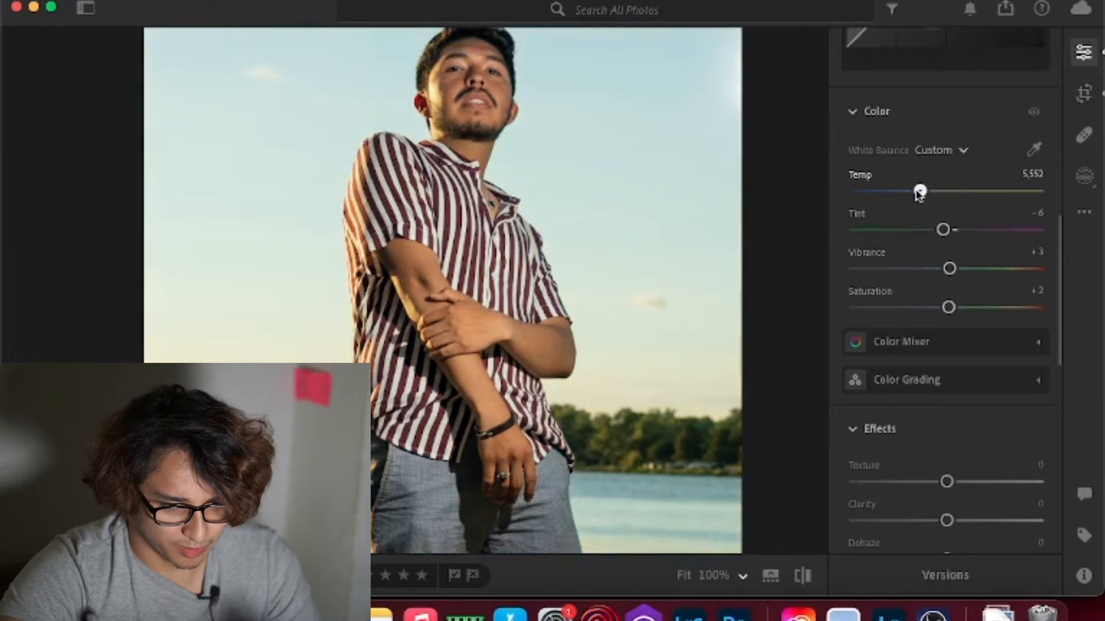
drag(920, 195, 934, 201)
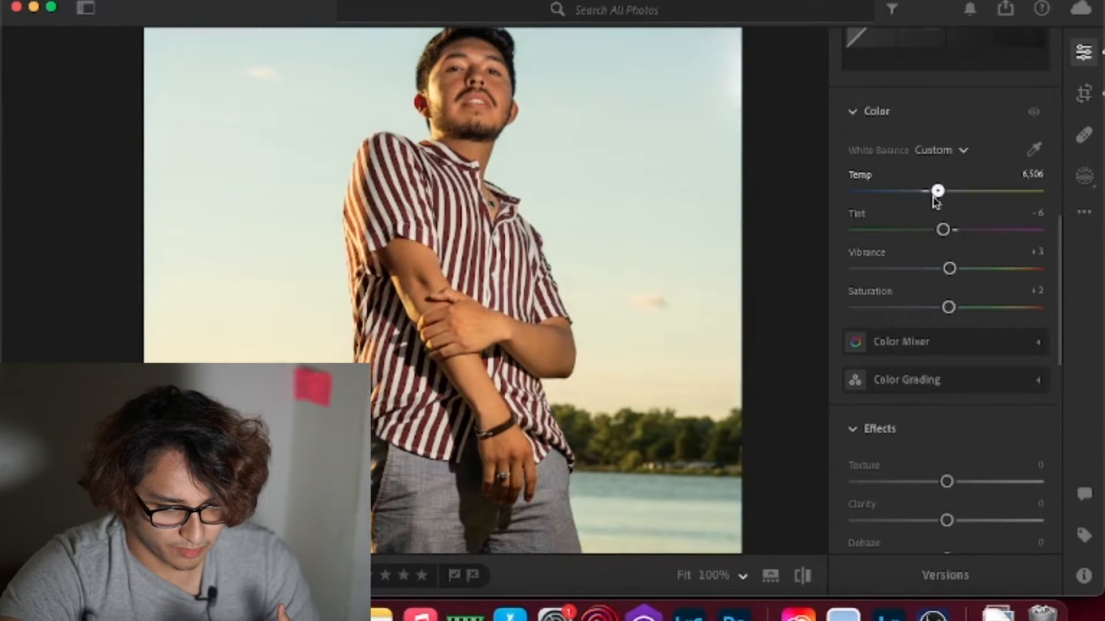
Set the white balance Tint to -8
scroll(768, 249, down, 2)
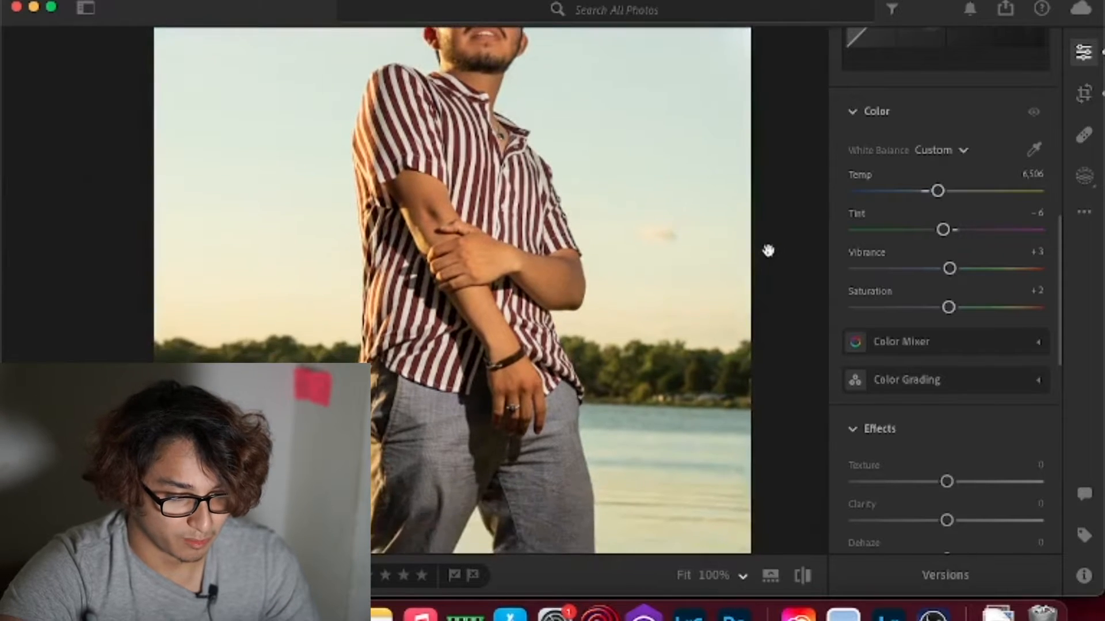
scroll(769, 262, up, 2)
click(768, 274)
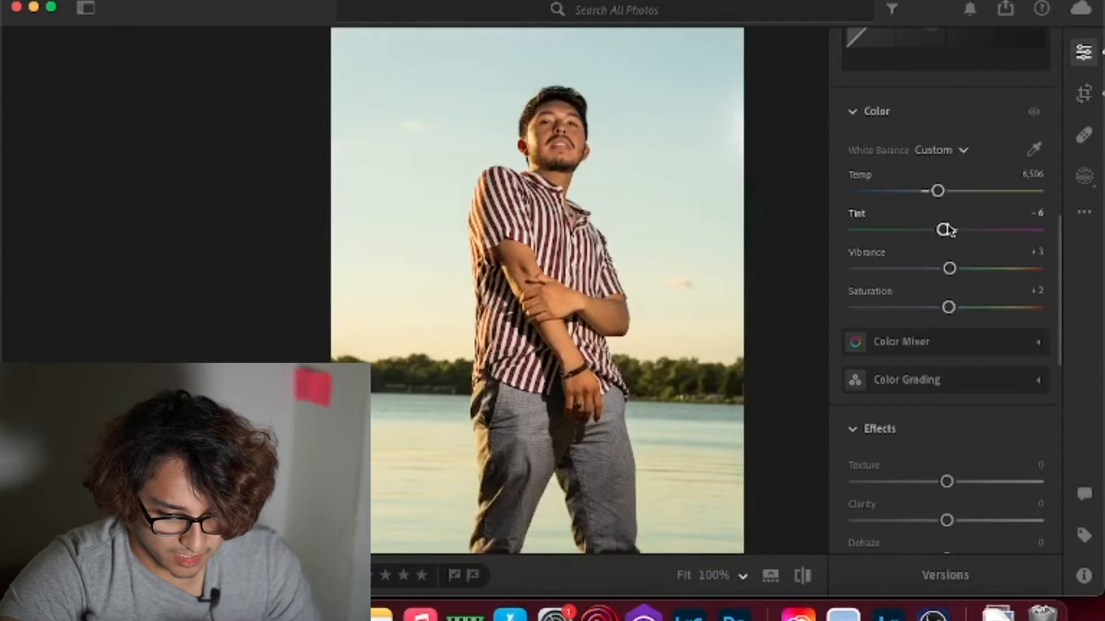
drag(928, 230, 952, 242)
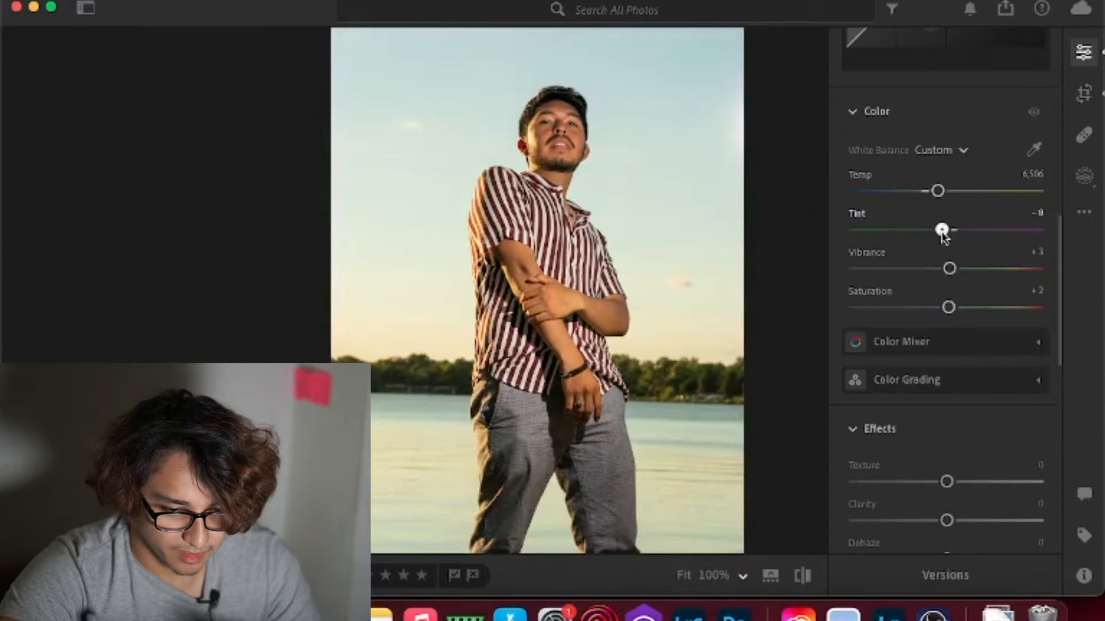
Set the photo's Vibrance to -29 and its Saturation to +24
scroll(685, 180, down, 5)
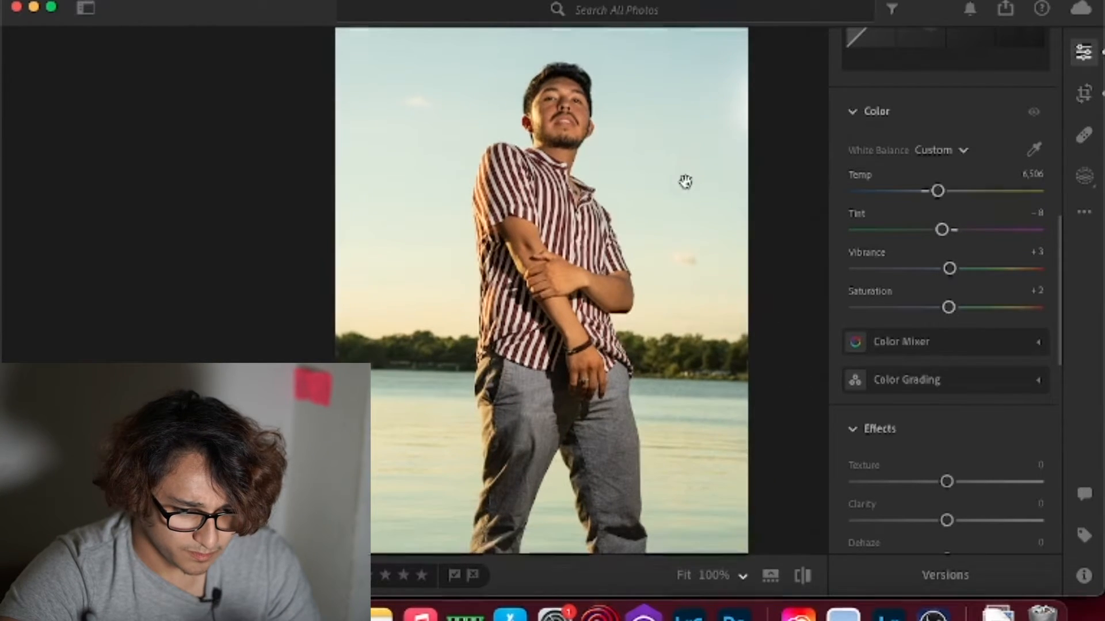
scroll(685, 182, up, 5)
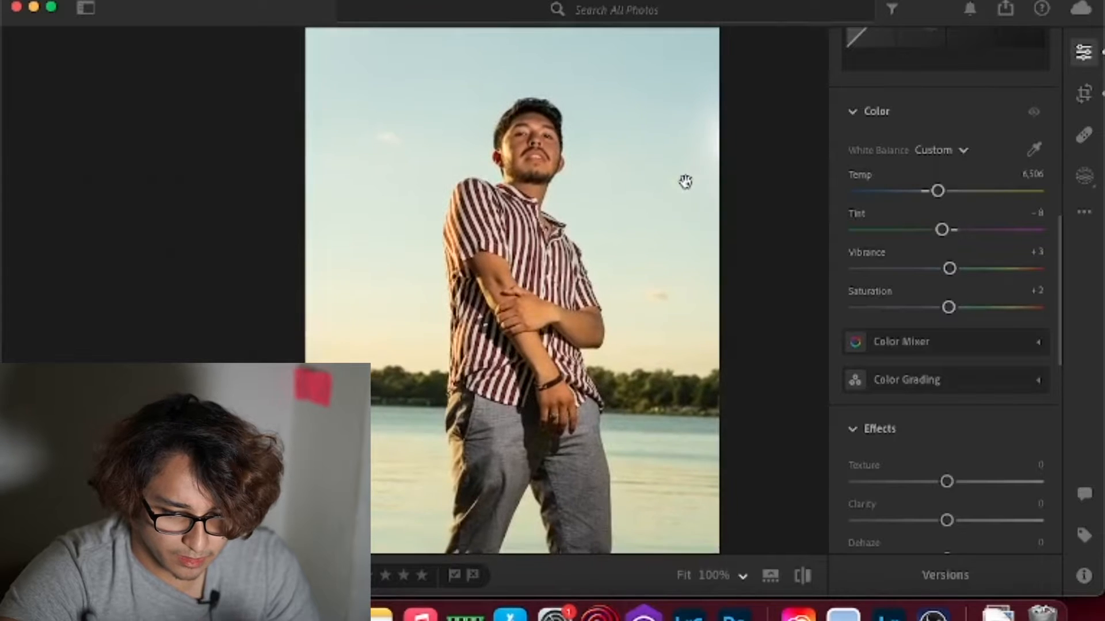
scroll(906, 322, down, 2)
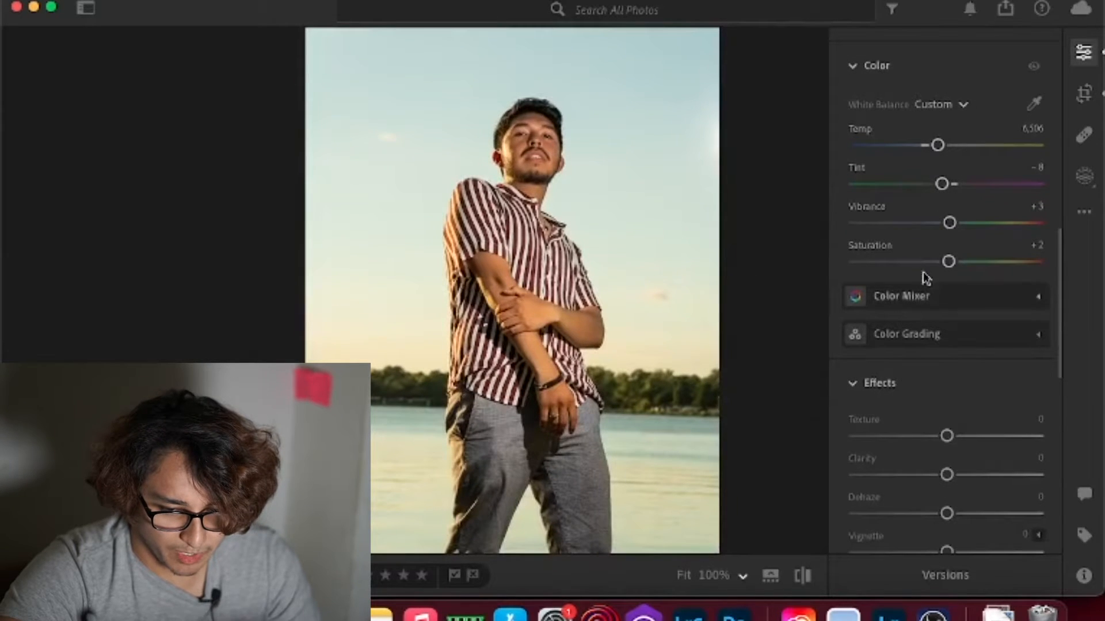
drag(949, 223, 1037, 224)
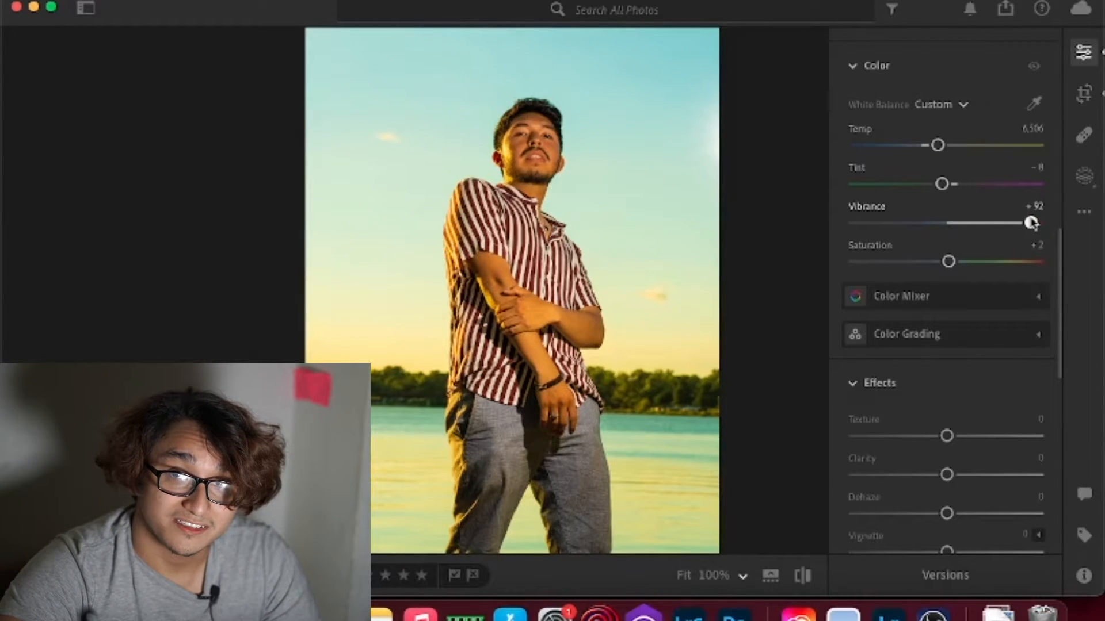
drag(1031, 224, 954, 222)
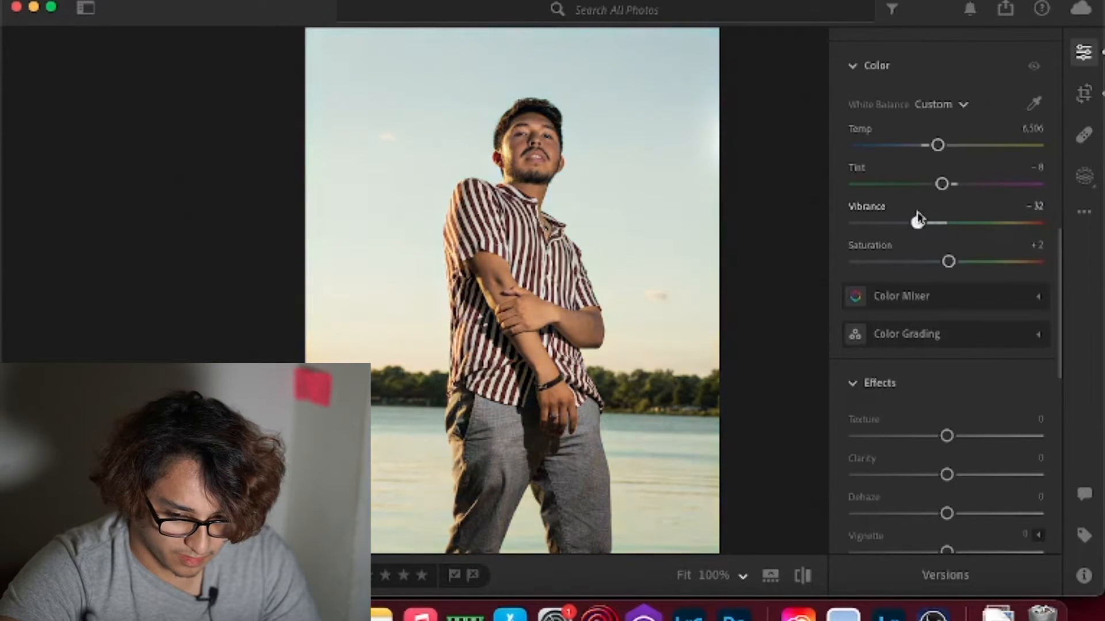
click(950, 262)
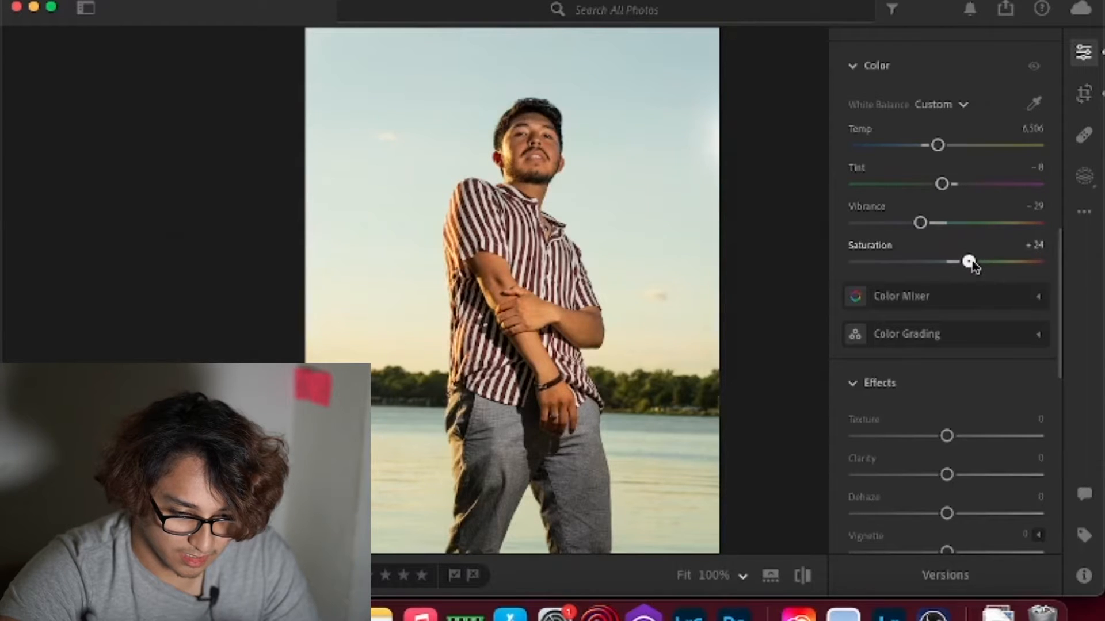
Set the photo's Vibrance to -15 and its Saturation to +23
scroll(927, 387, down, 1)
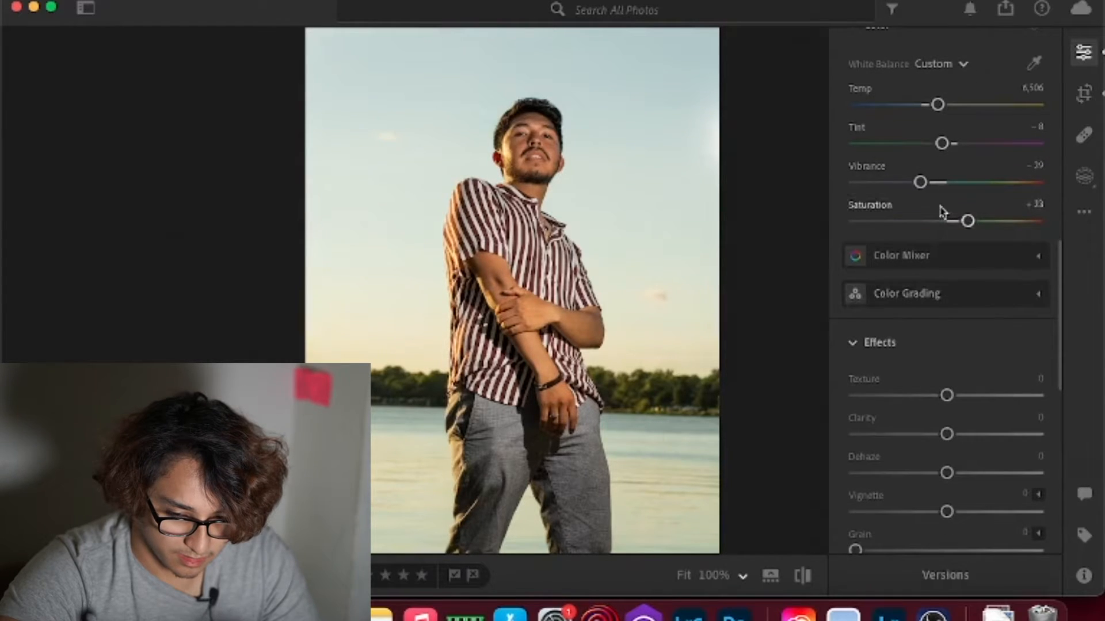
click(921, 182)
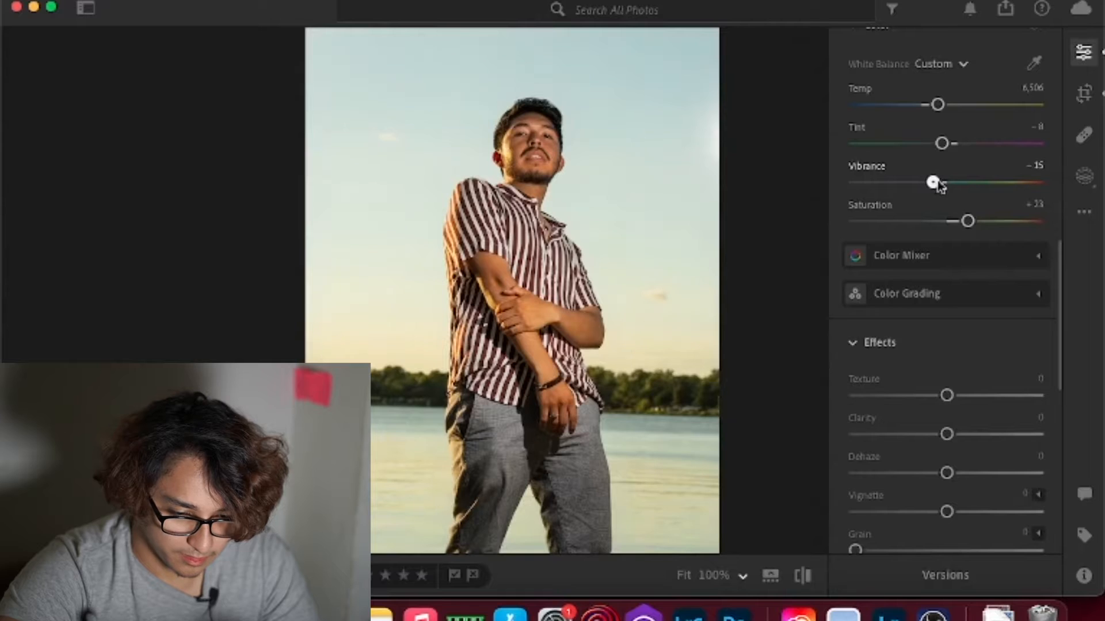
key(Right)
key(Right)
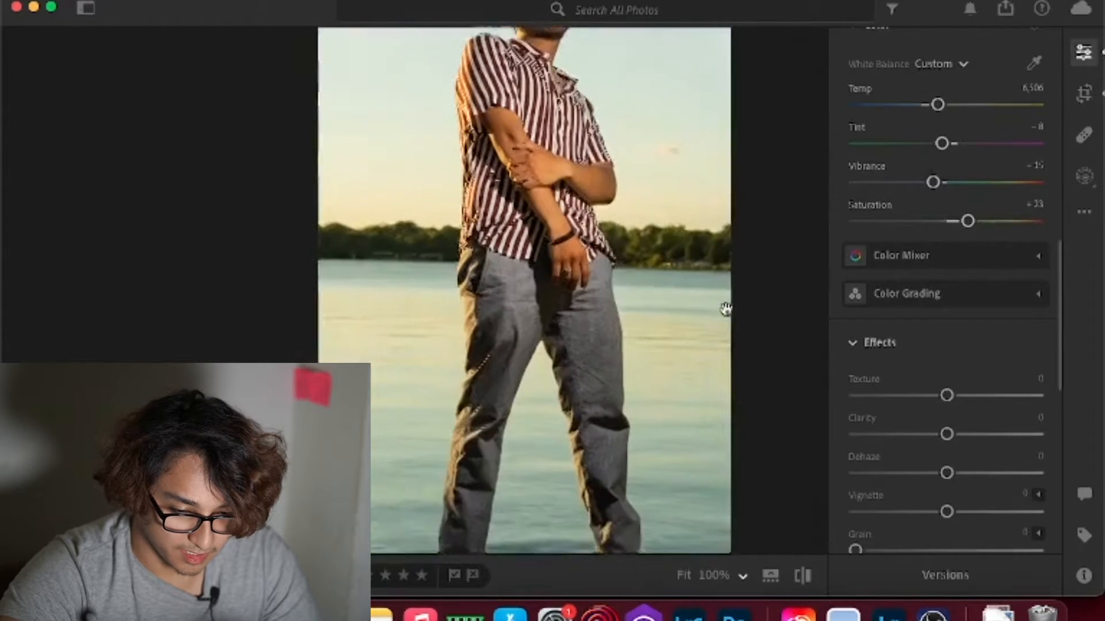
key(Right)
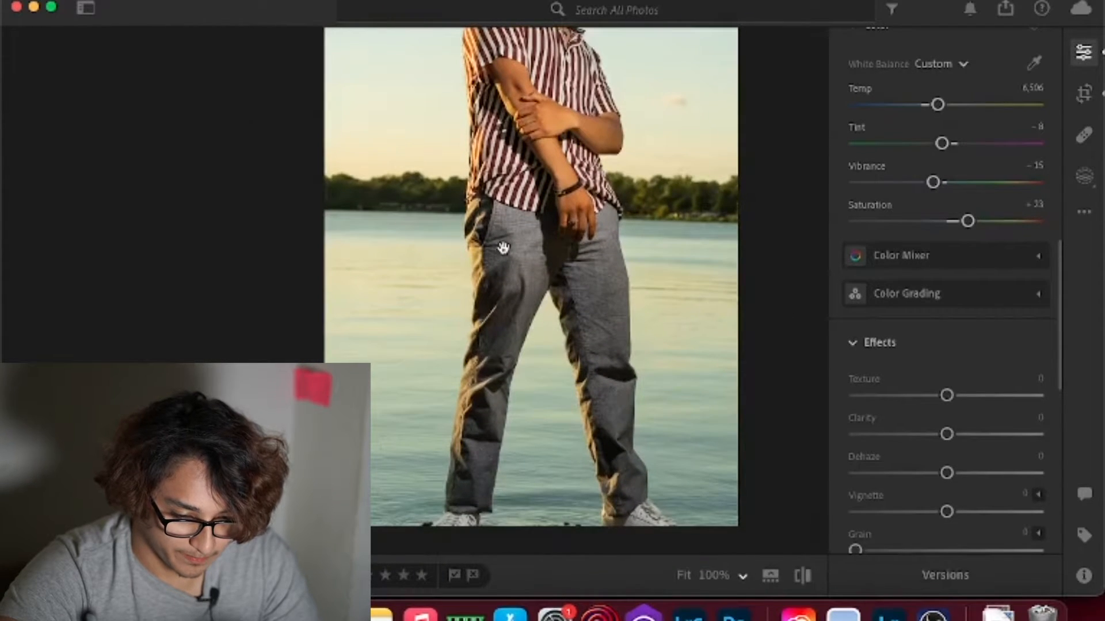
key(Right)
key(Right)
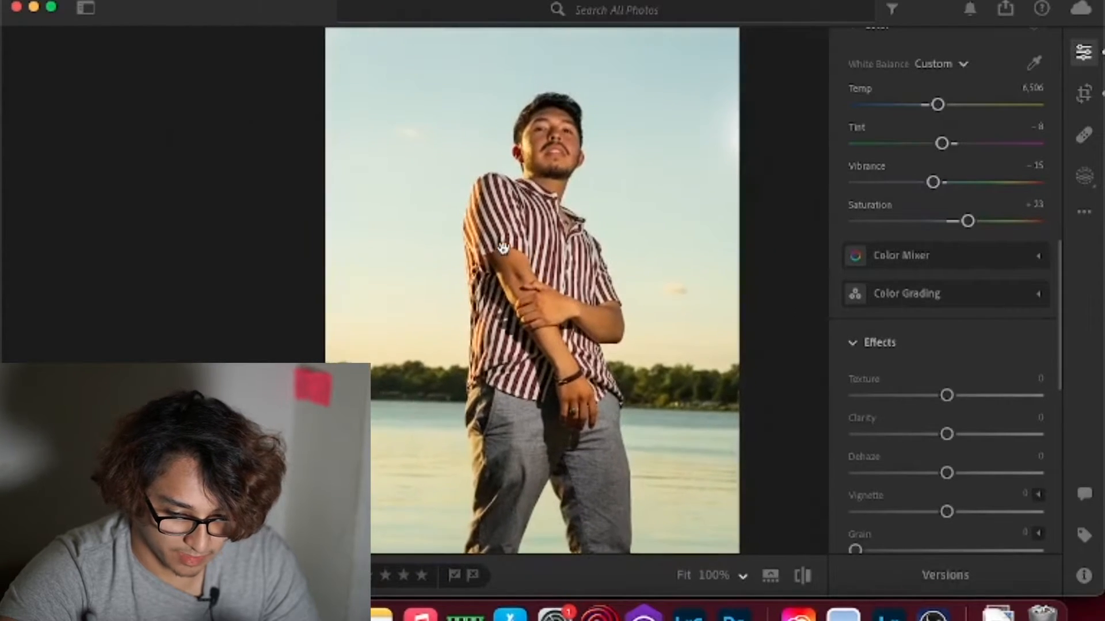
Expand the Color Mixer and try shifting the red Hue in both directions, returning it to 0
click(947, 258)
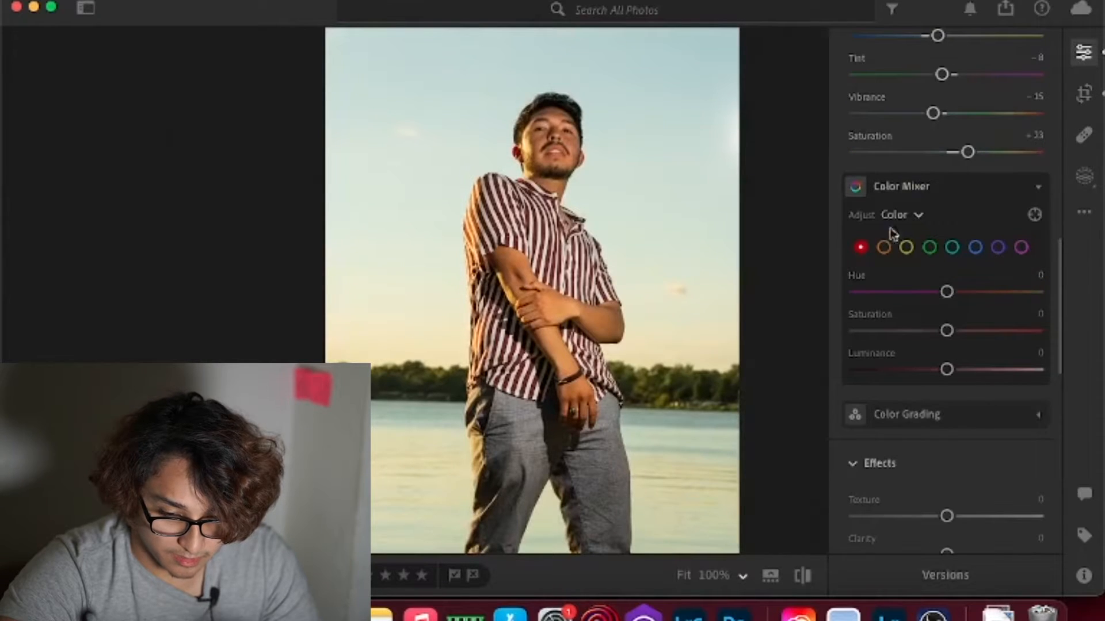
mouse_move(891, 175)
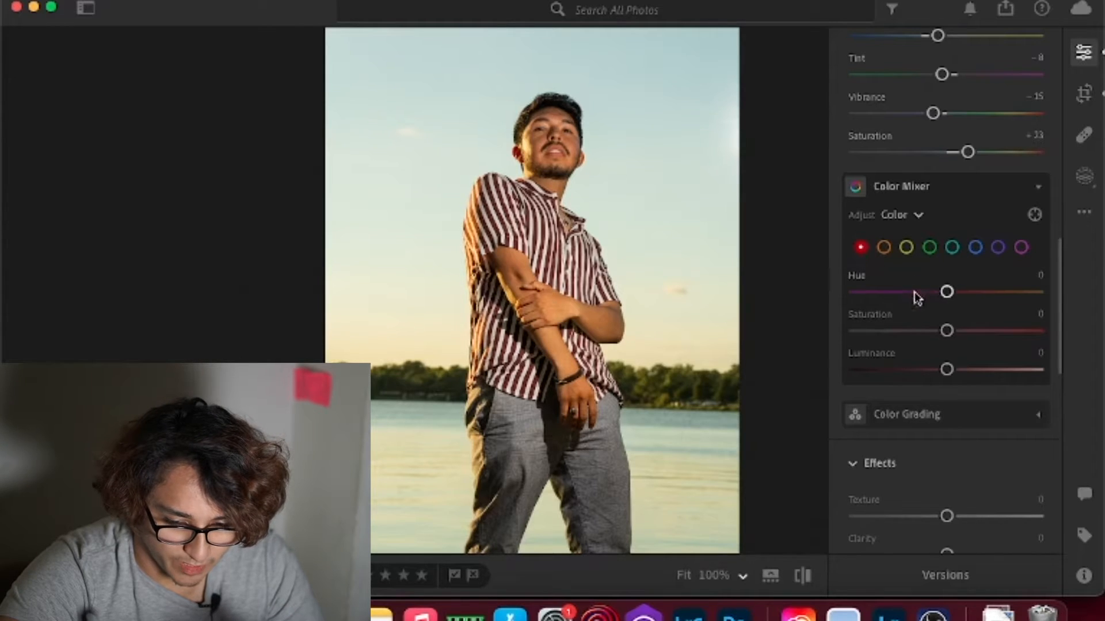
drag(914, 294, 838, 293)
drag(1045, 302, 945, 315)
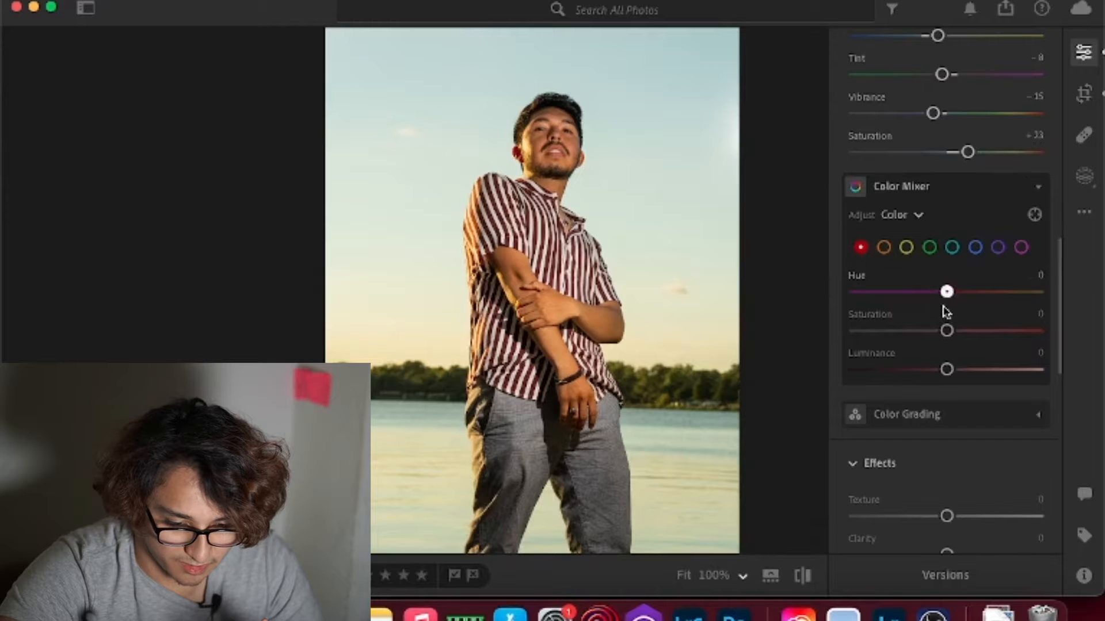
Set the orange Luminance to +22 in the Color Mixer, keeping the orange Hue and Saturation at 0
click(885, 248)
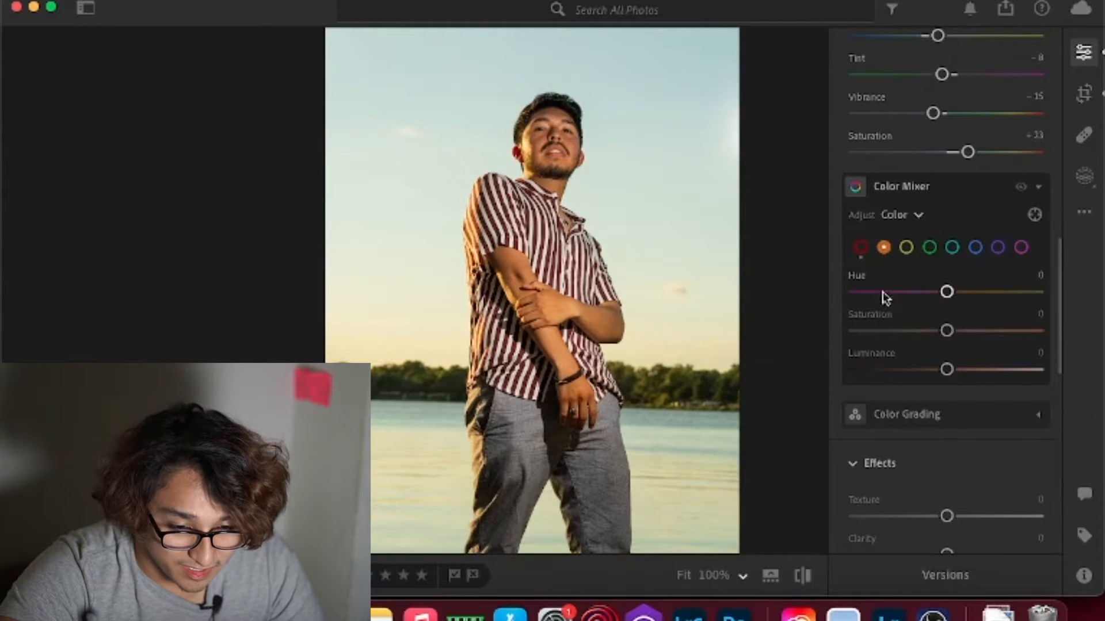
drag(883, 292, 948, 290)
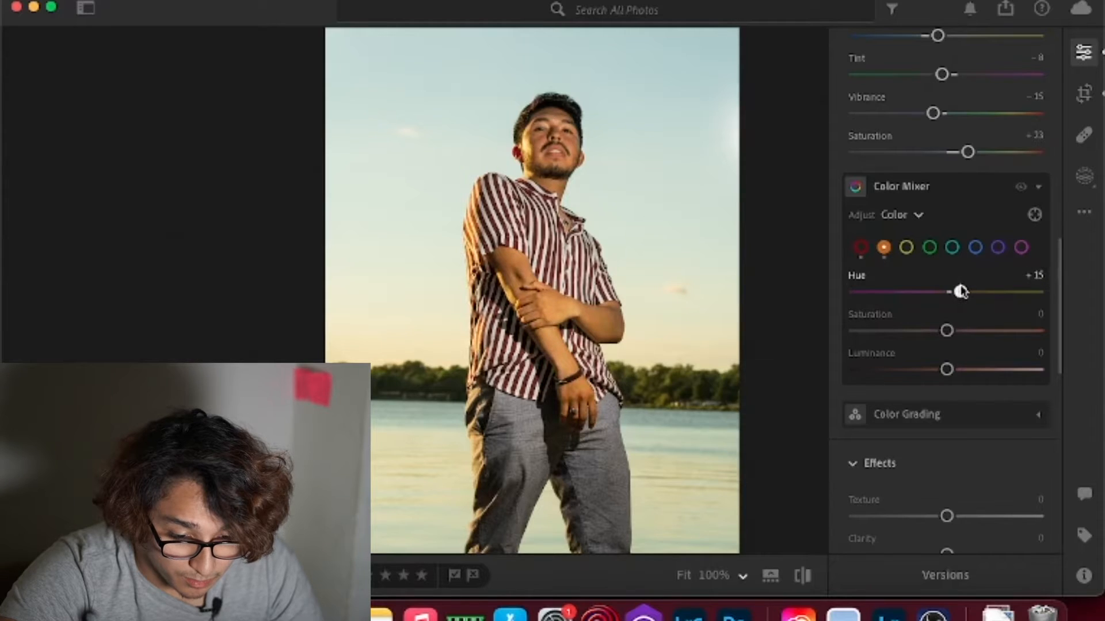
drag(946, 332, 967, 375)
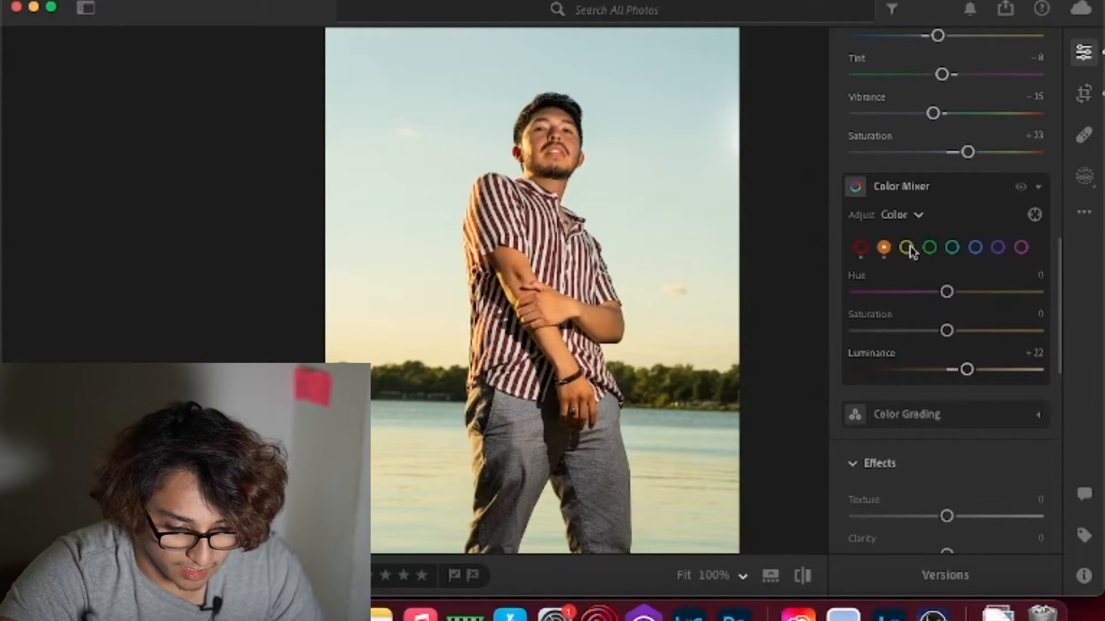
Try shifting the aqua Hue in the Color Mixer, then set the blue Hue to +1
scroll(664, 348, down, 3)
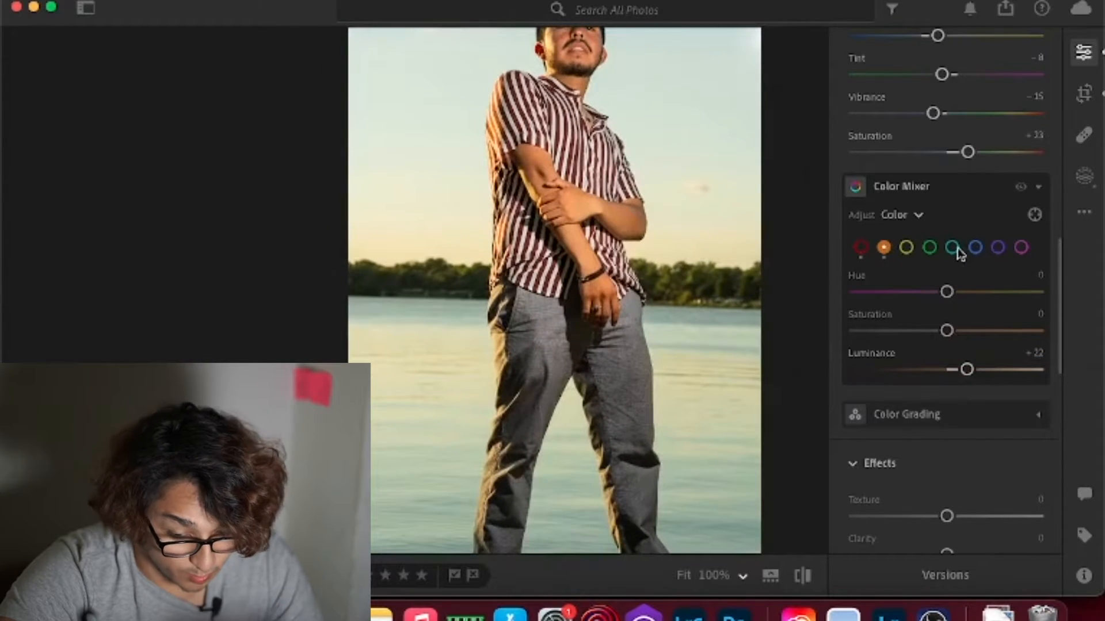
click(952, 247)
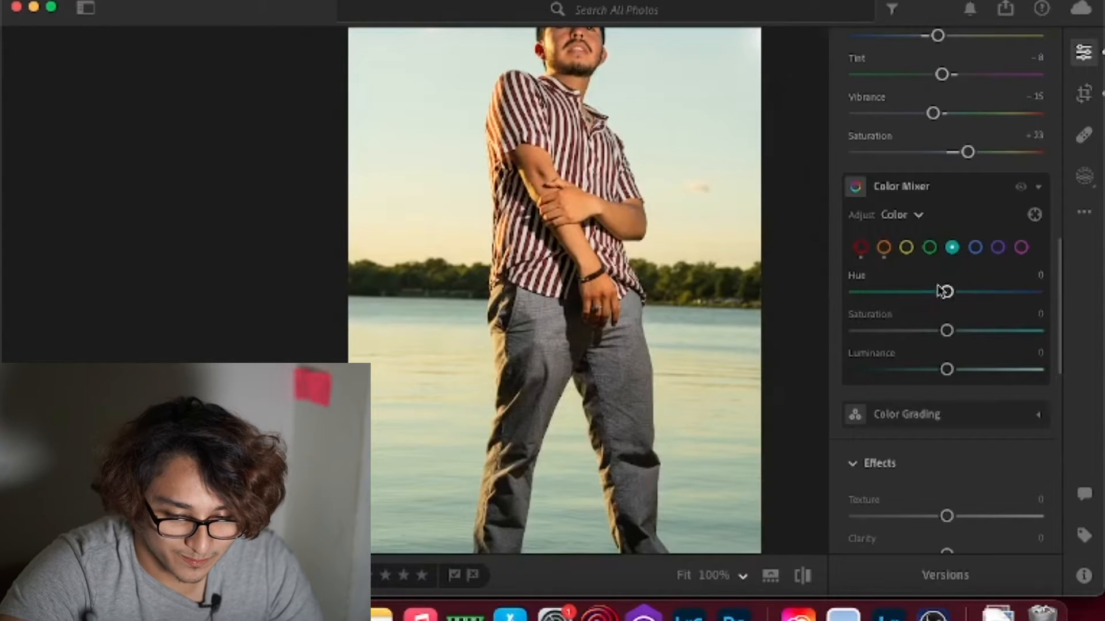
drag(915, 298, 953, 299)
click(977, 249)
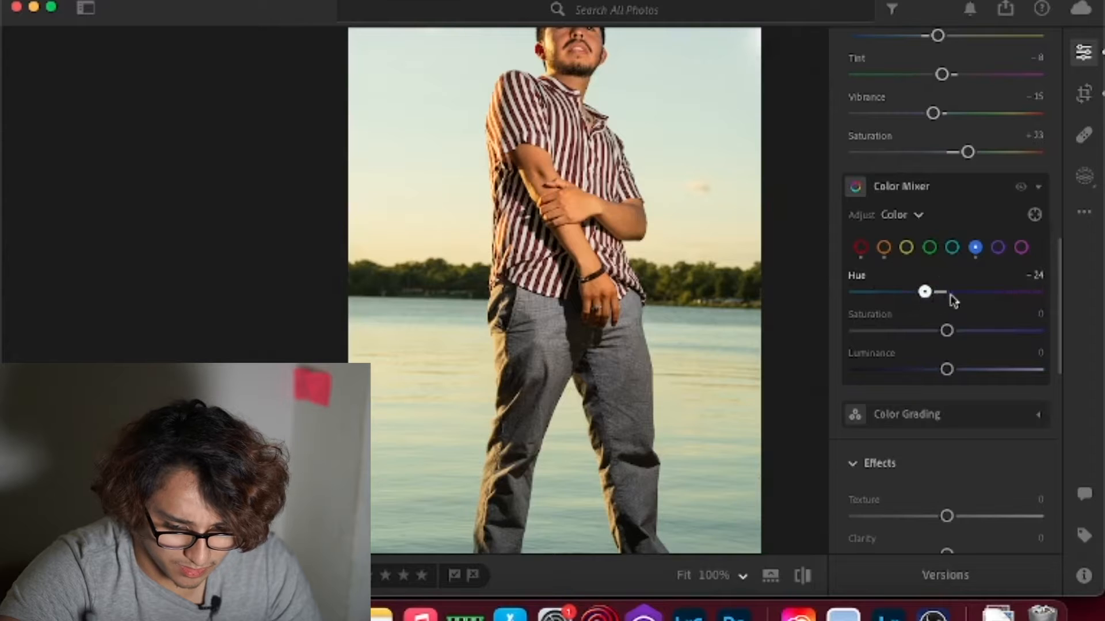
click(518, 368)
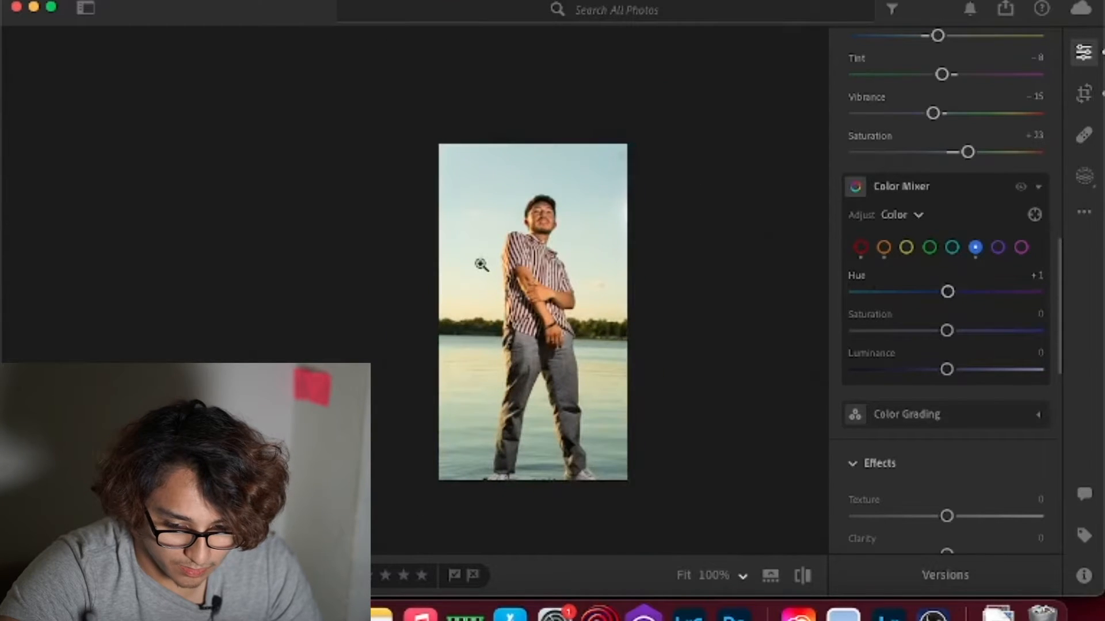
Rework the aqua Hue in the Color Mixer and try shifting the green Hue
click(951, 247)
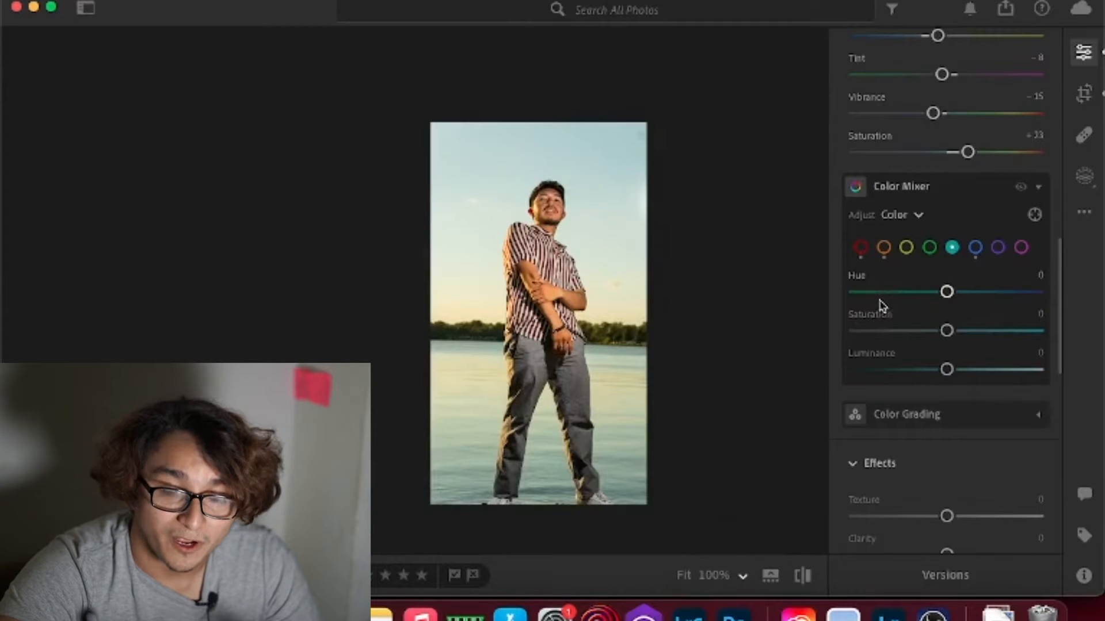
drag(879, 301, 949, 298)
click(929, 248)
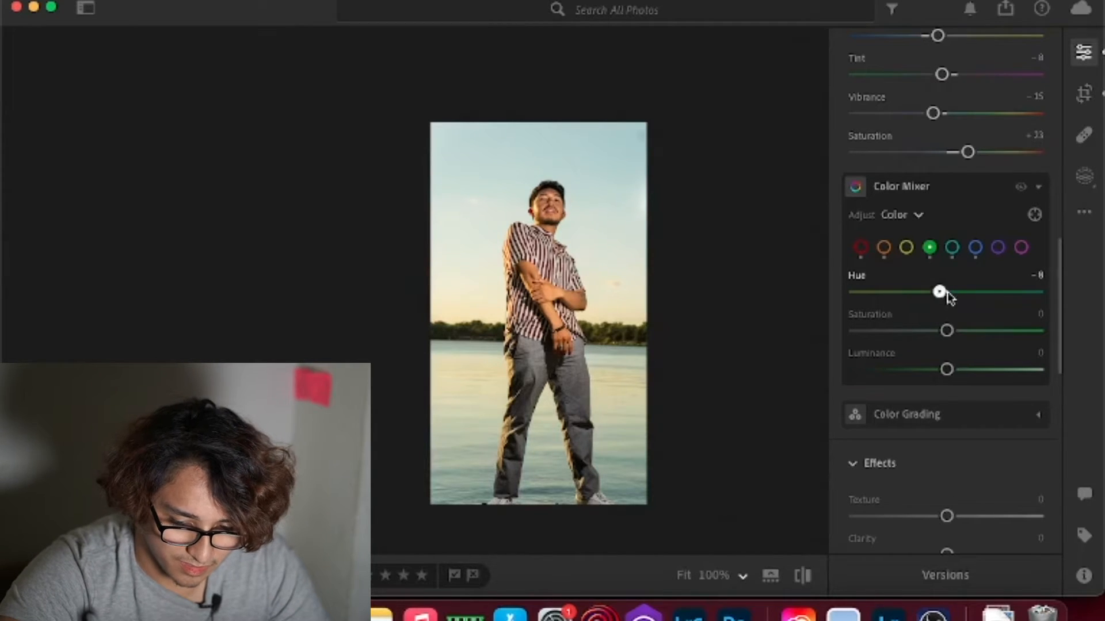
Target the water with the Color Mixer's targeted adjustment and set green to Hue +33, Saturation +33 and Luminance +26
click(1035, 215)
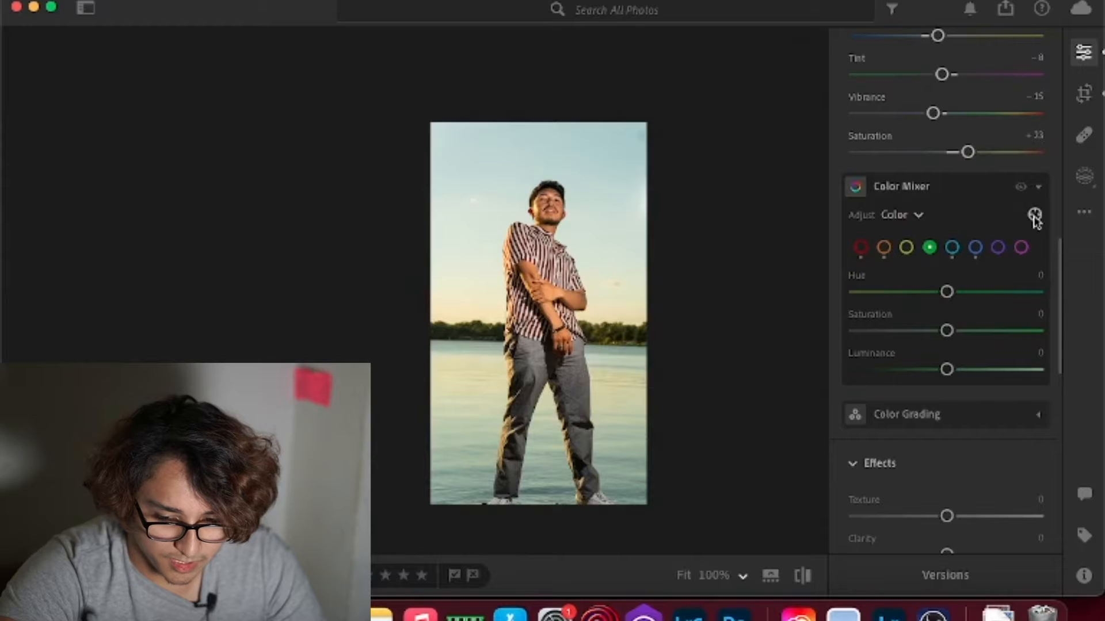
click(473, 428)
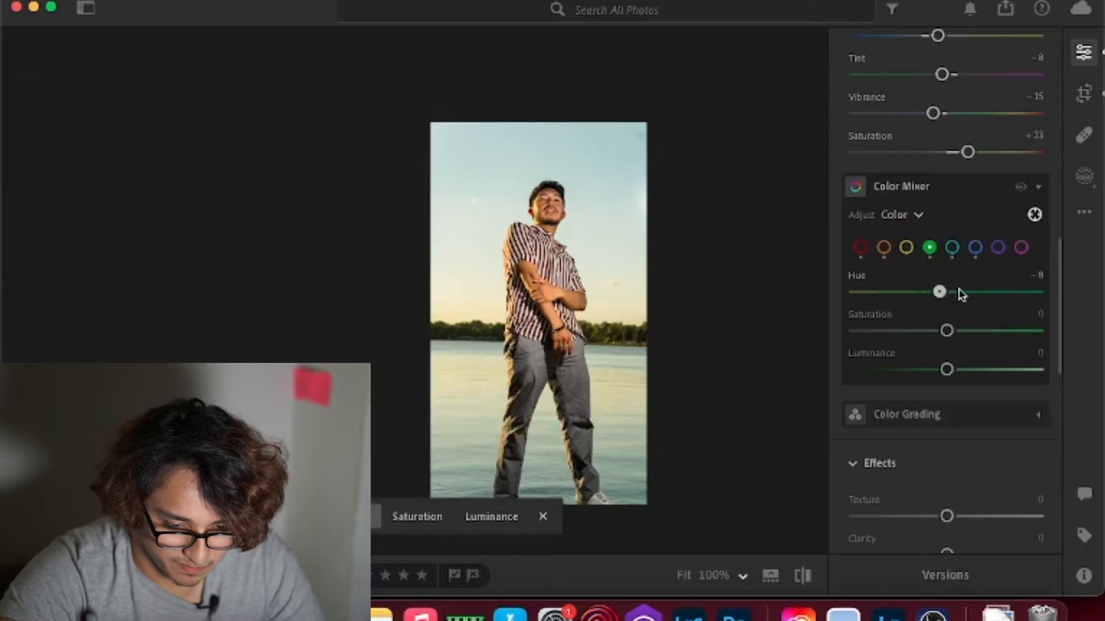
mouse_move(960, 295)
mouse_down()
mouse_move(890, 301)
mouse_move(988, 302)
mouse_move(895, 295)
mouse_move(960, 300)
mouse_up()
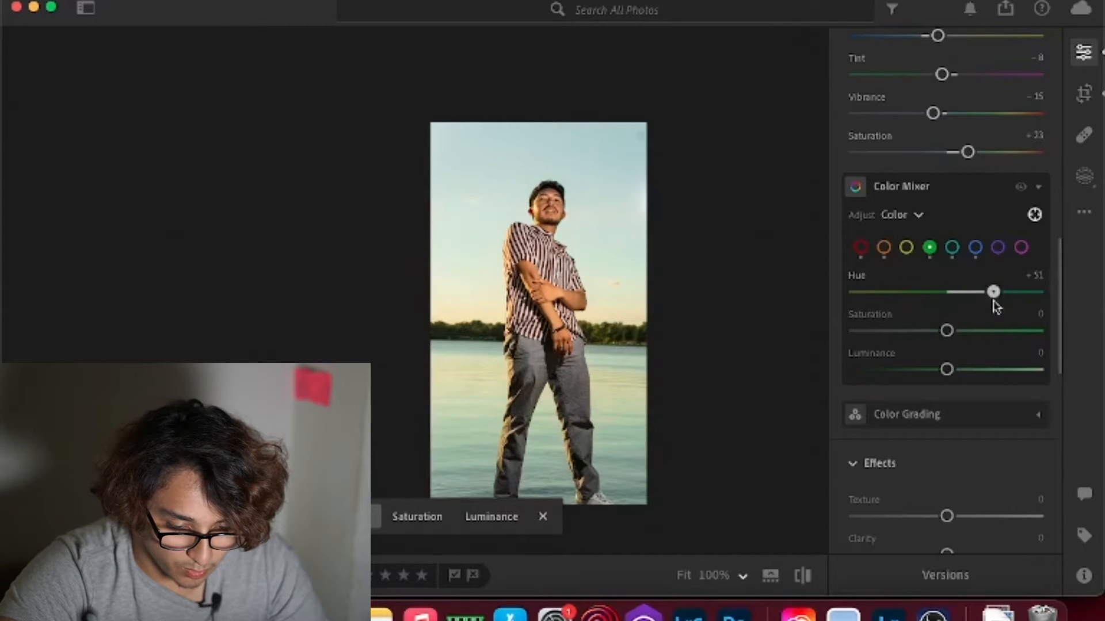
click(976, 330)
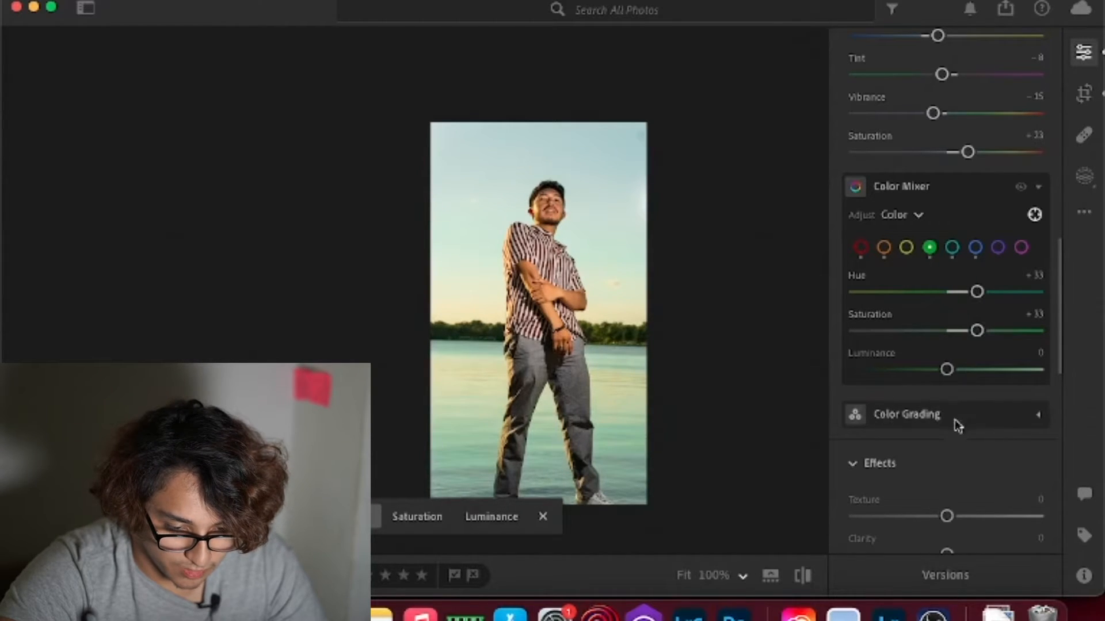
click(971, 369)
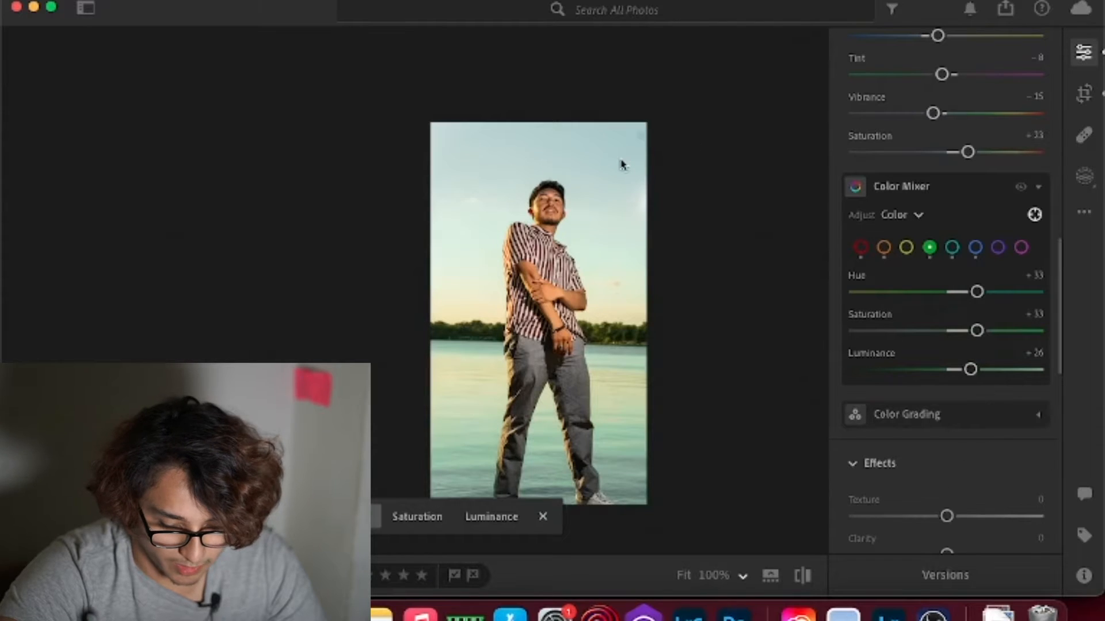
Expand Color Grading to view the midtones, shadows and highlights wheels, then collapse it without grading
scroll(955, 292, down, 3)
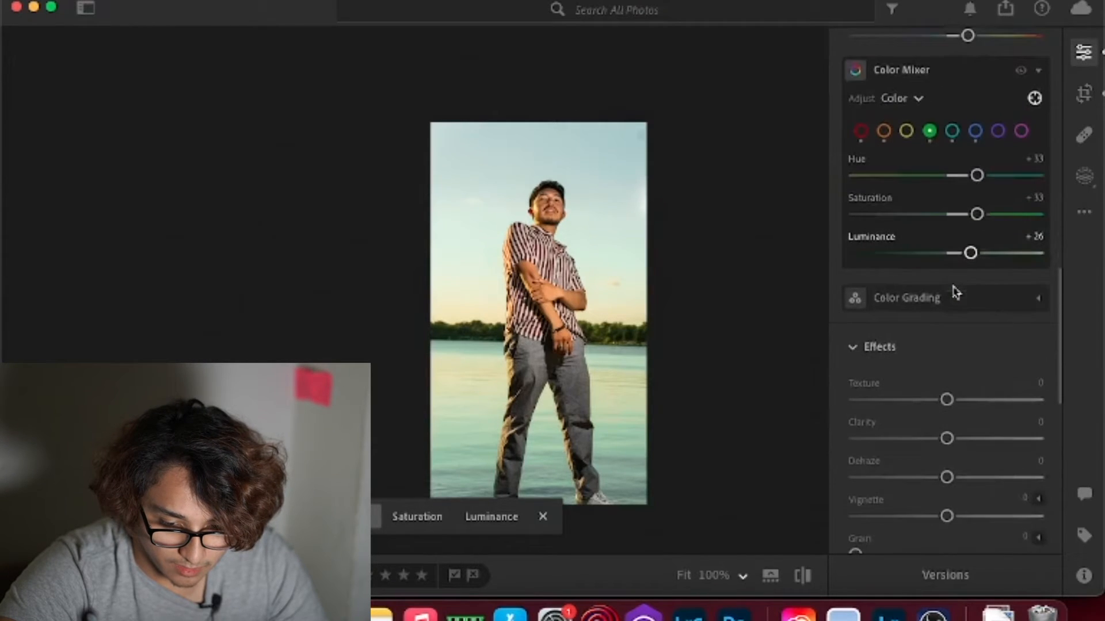
scroll(954, 292, up, 7)
scroll(955, 291, down, 4)
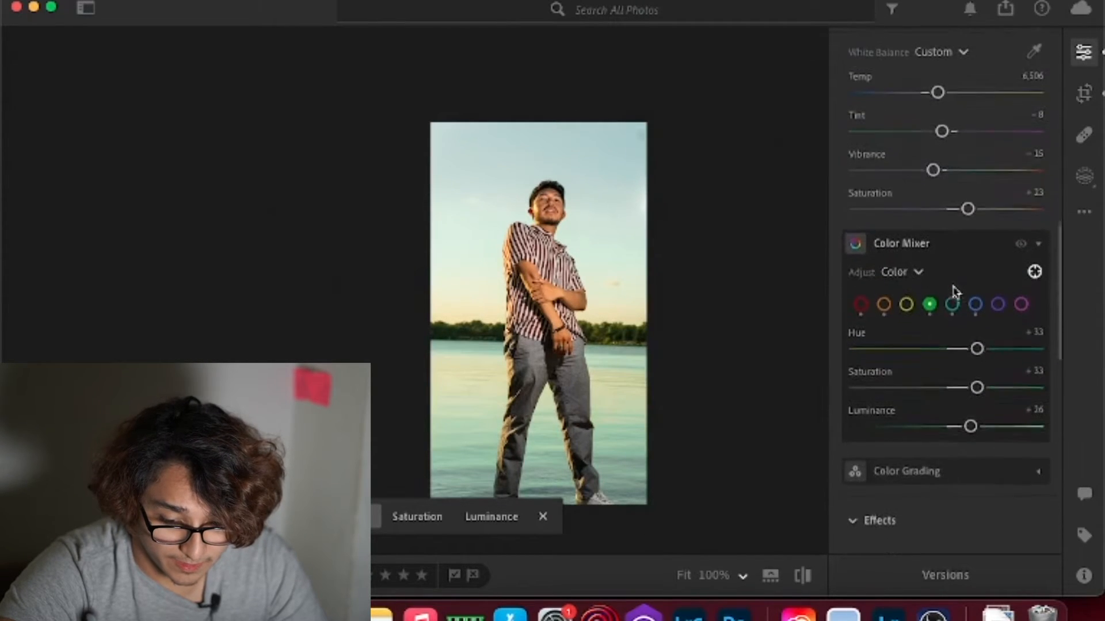
click(986, 484)
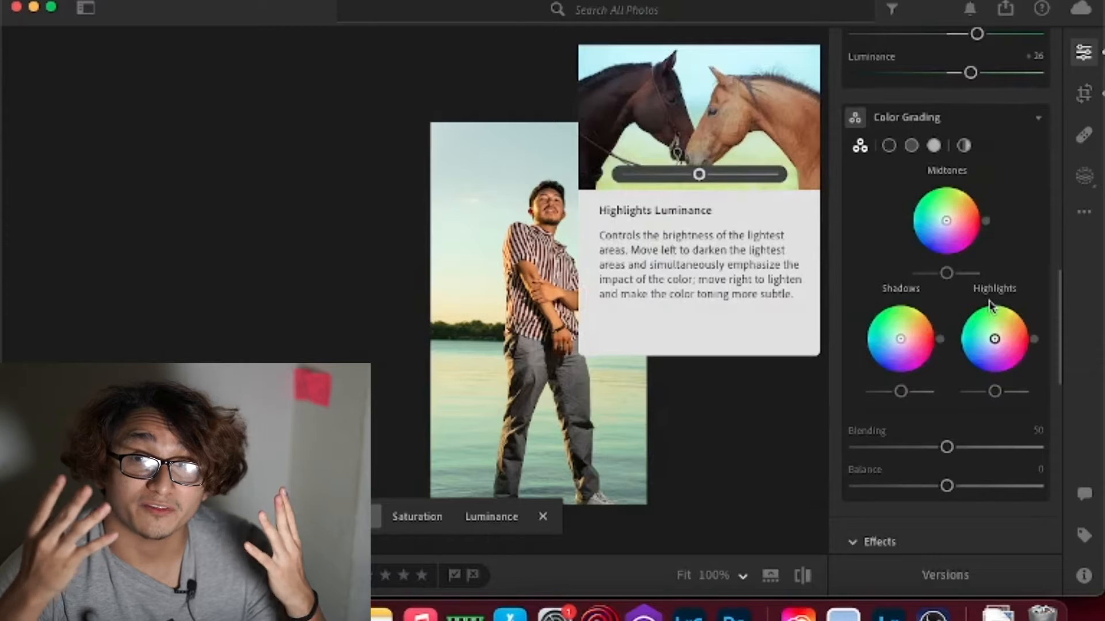
scroll(990, 305, up, 3)
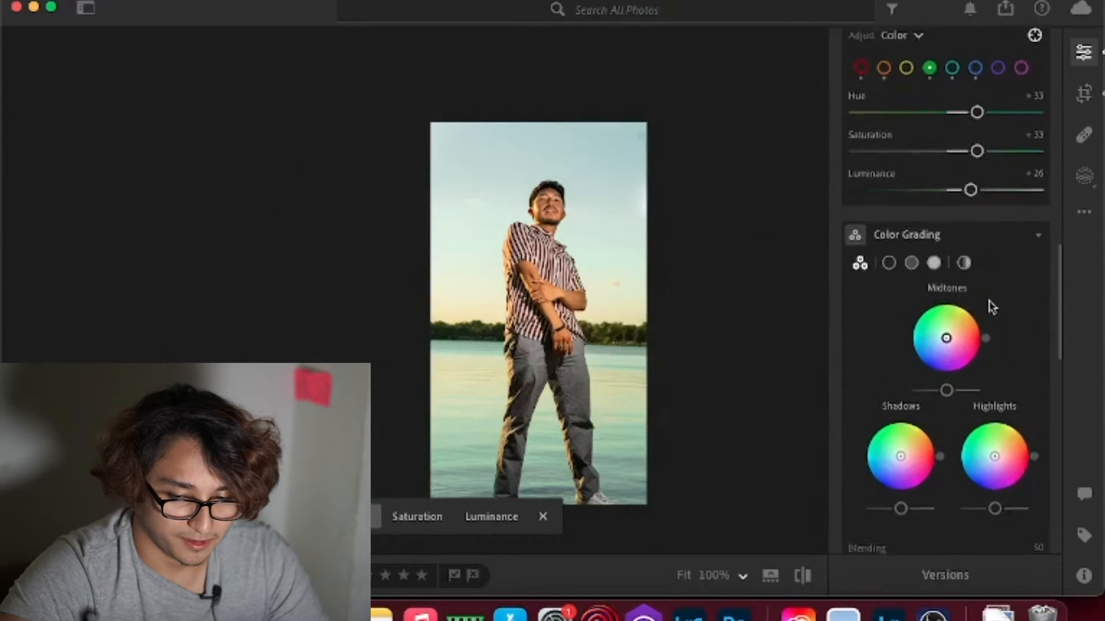
click(1037, 236)
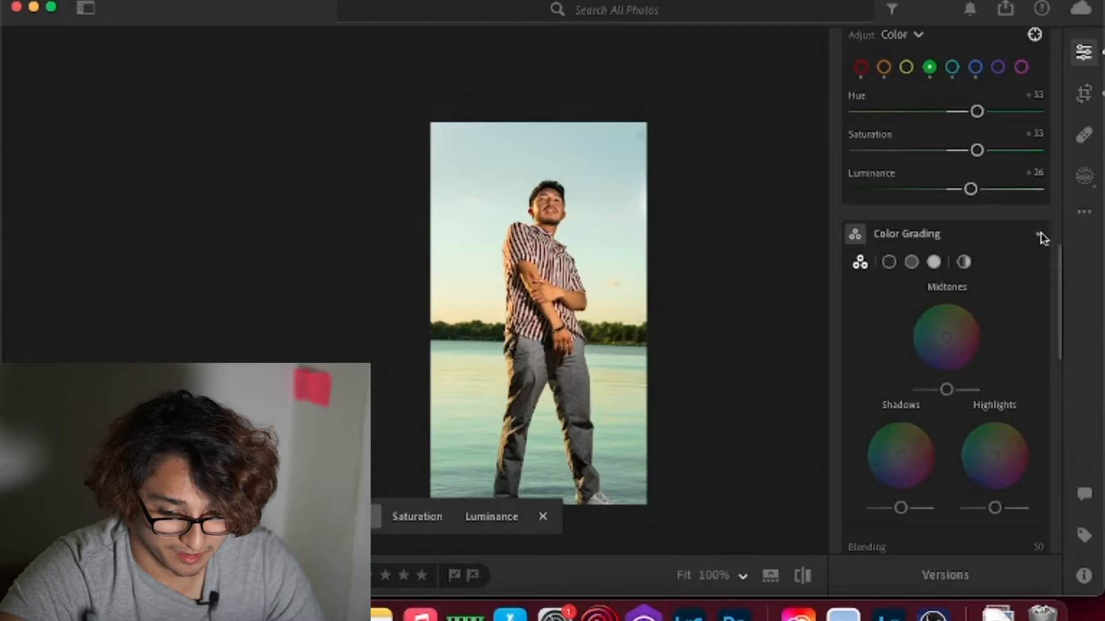
click(1040, 236)
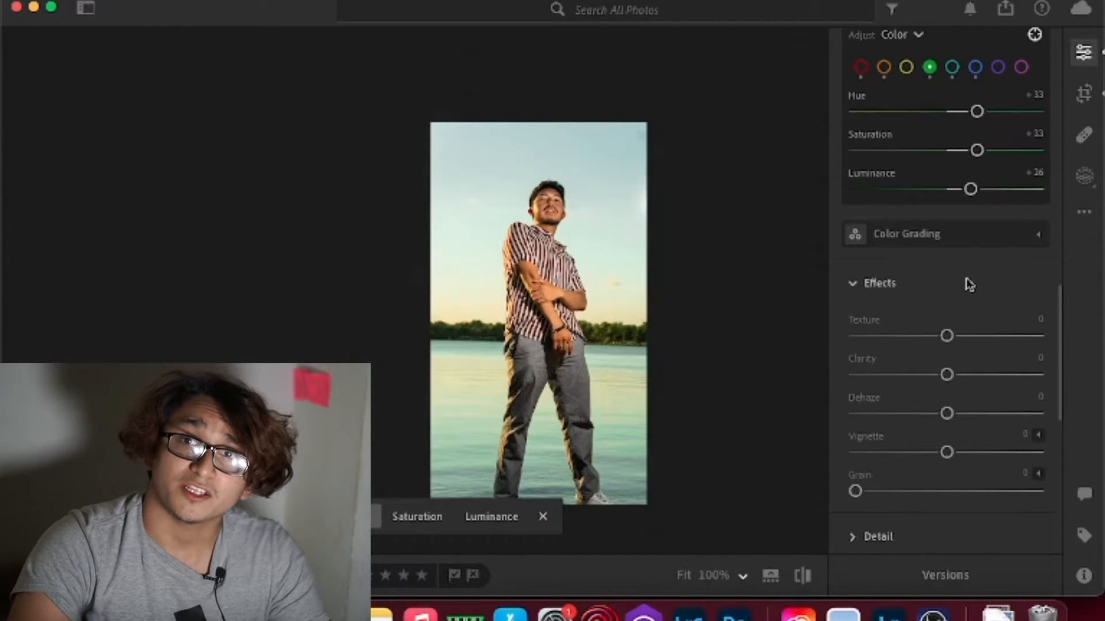
Set the Texture effect to +16
scroll(969, 285, down, 3)
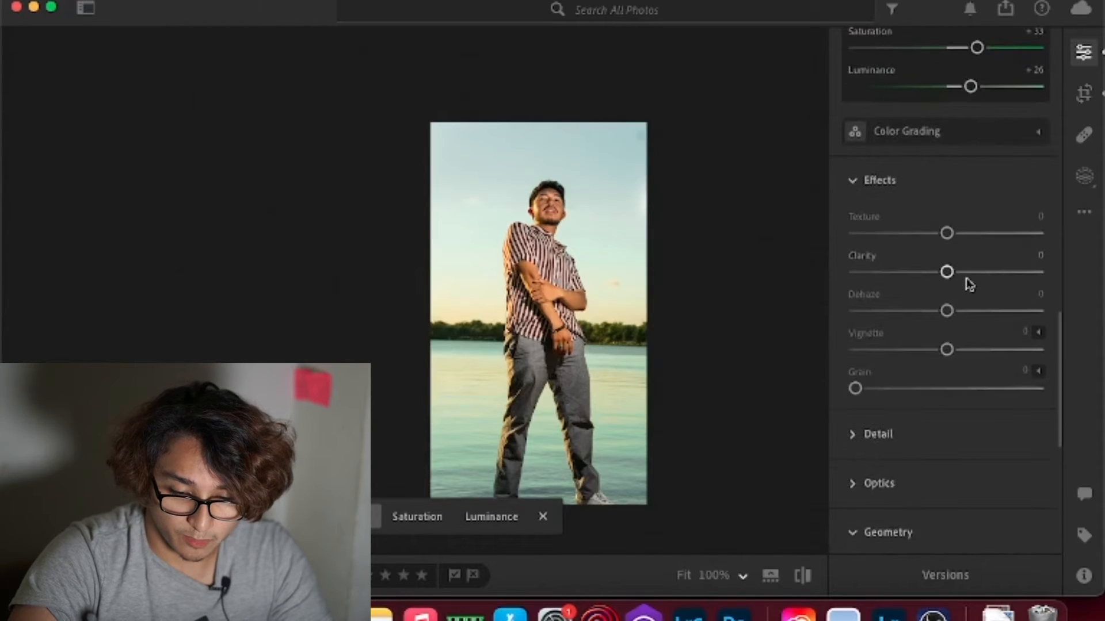
scroll(970, 285, down, 3)
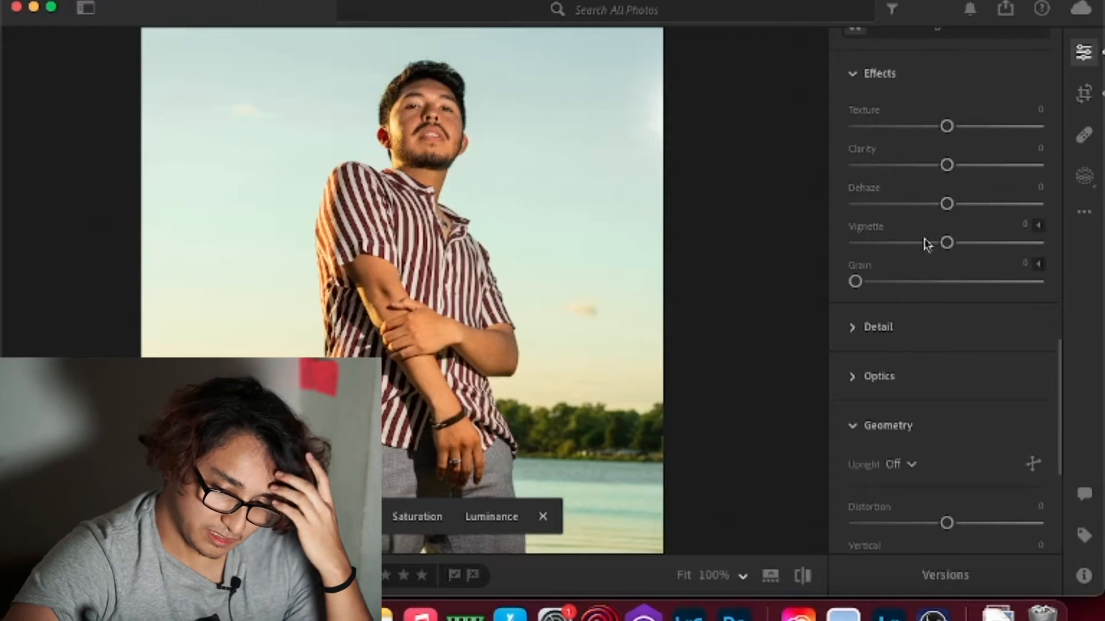
click(963, 126)
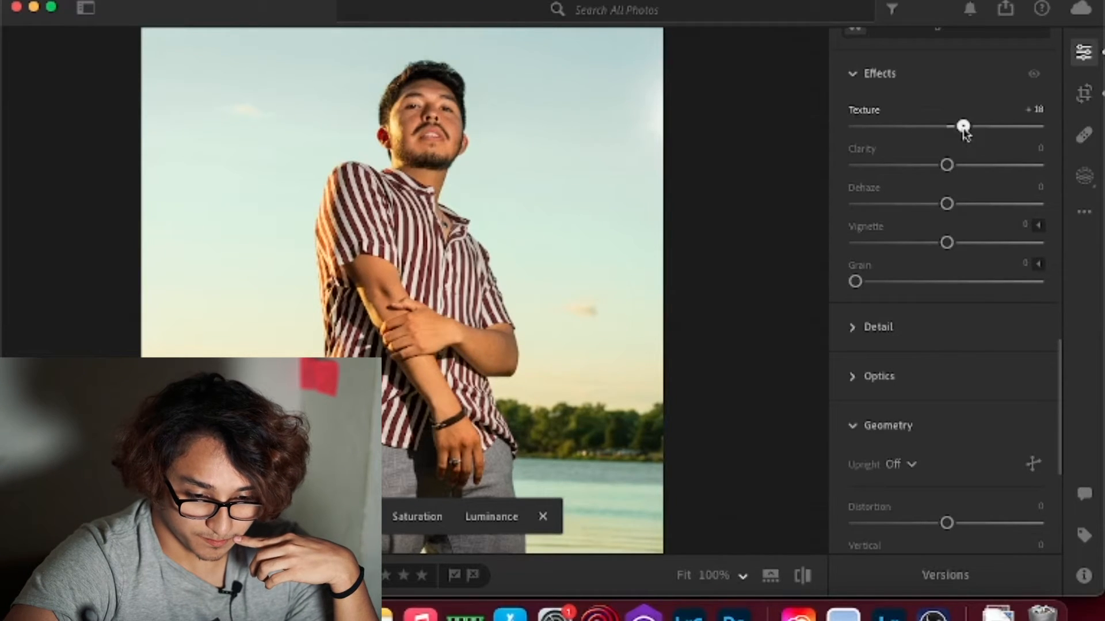
drag(962, 129, 960, 127)
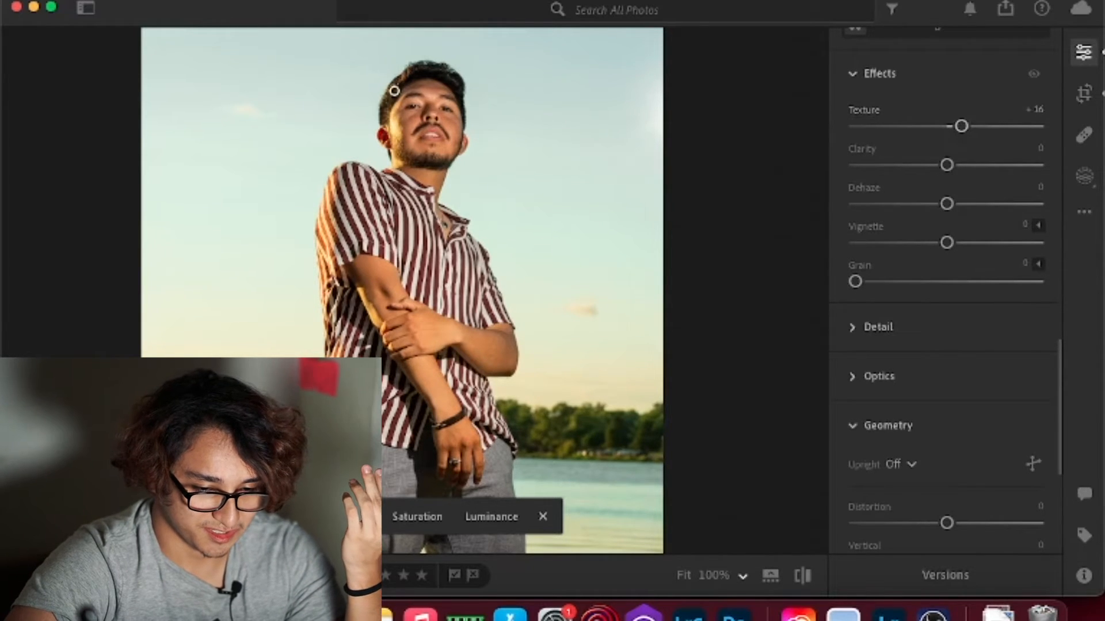
Inspect the subject's face up close and turn off the Color Mixer's targeted adjustment
scroll(368, 85, up, 5)
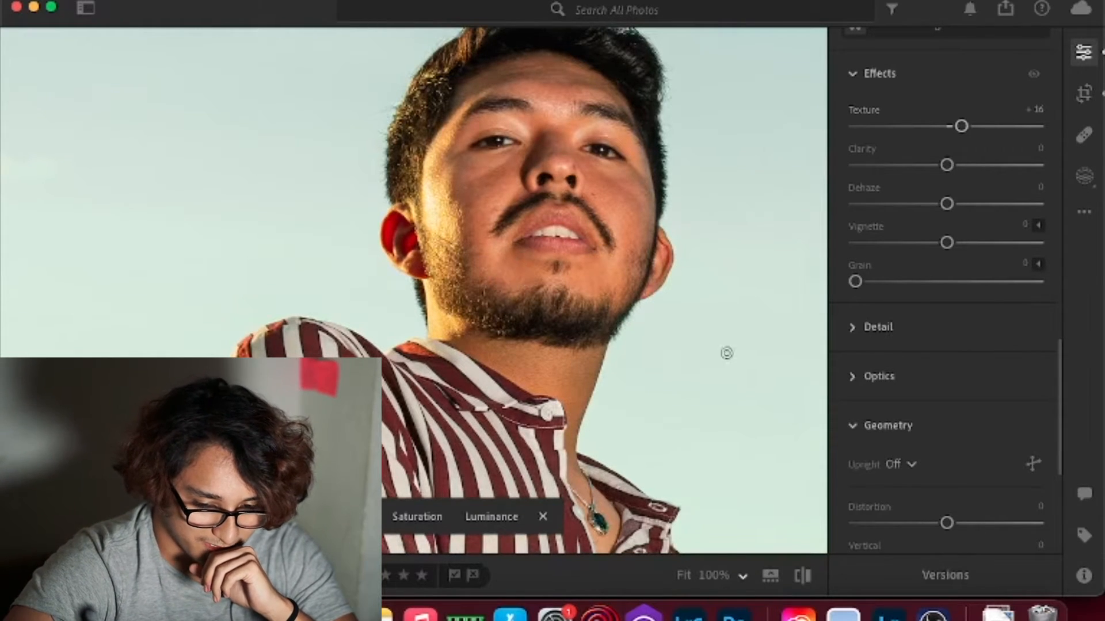
scroll(992, 225, up, 6)
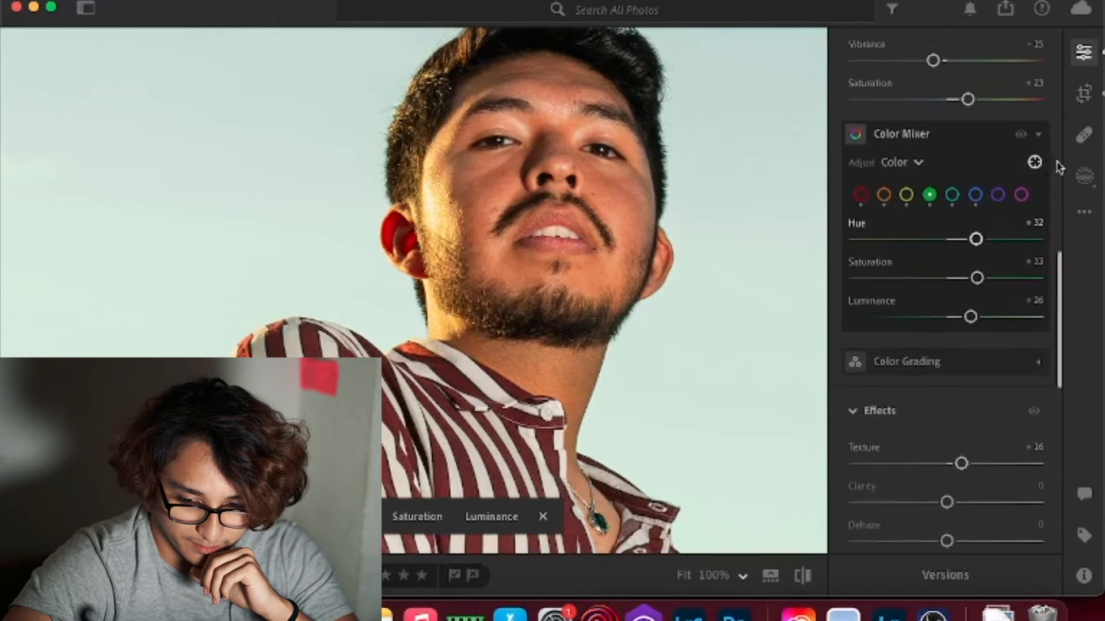
click(1034, 164)
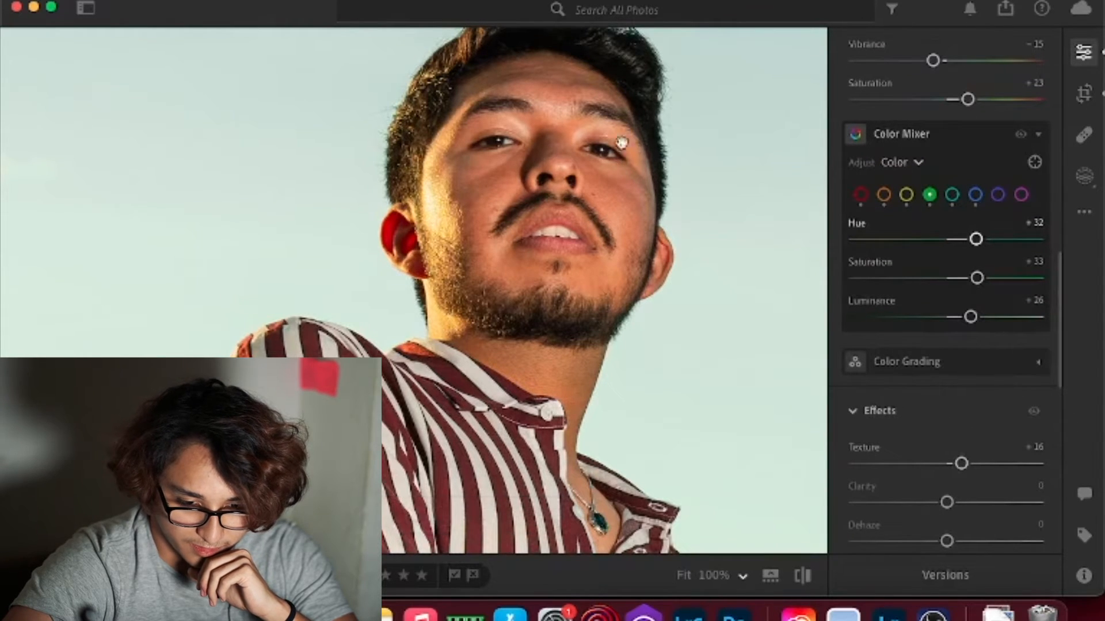
Compare the photo with and without the effects, then set Texture to +15 and Clarity to +10
scroll(495, 187, up, 4)
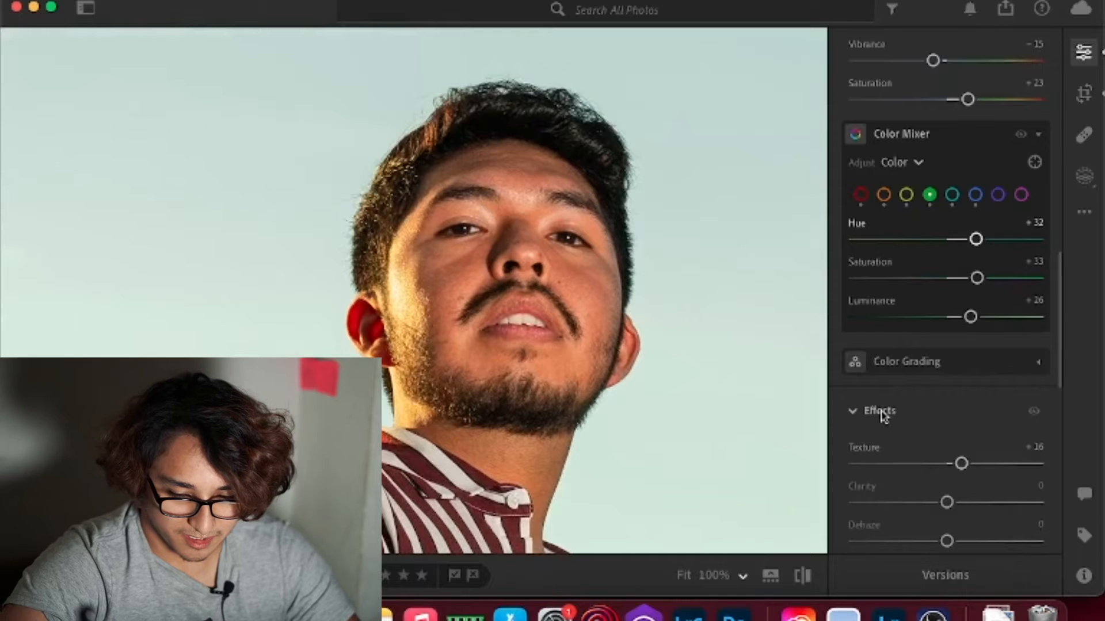
scroll(880, 415, down, 3)
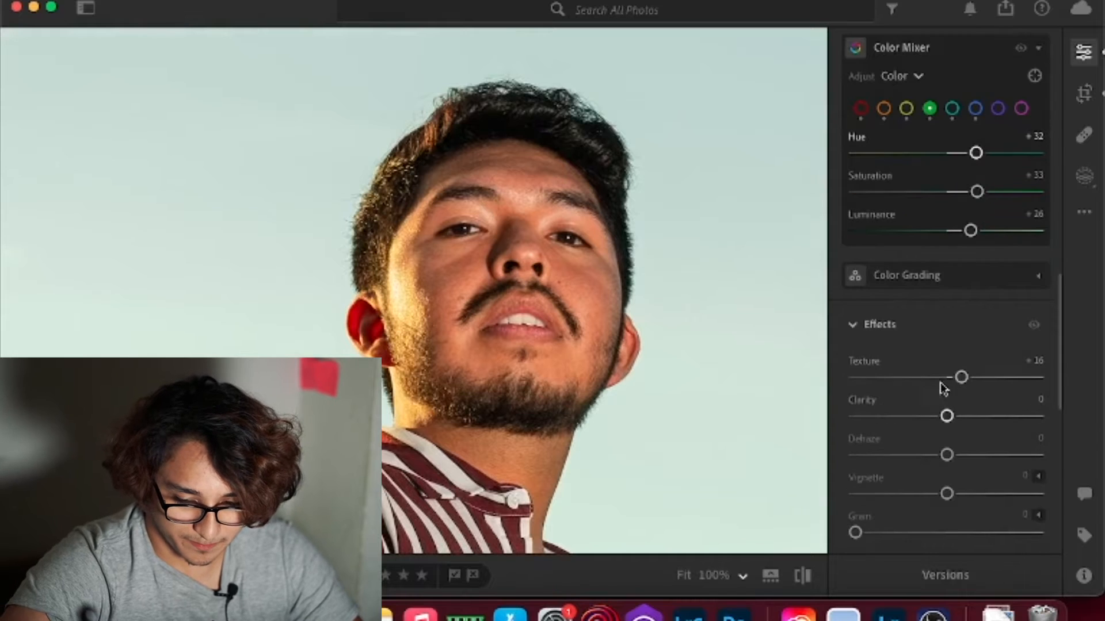
click(1034, 327)
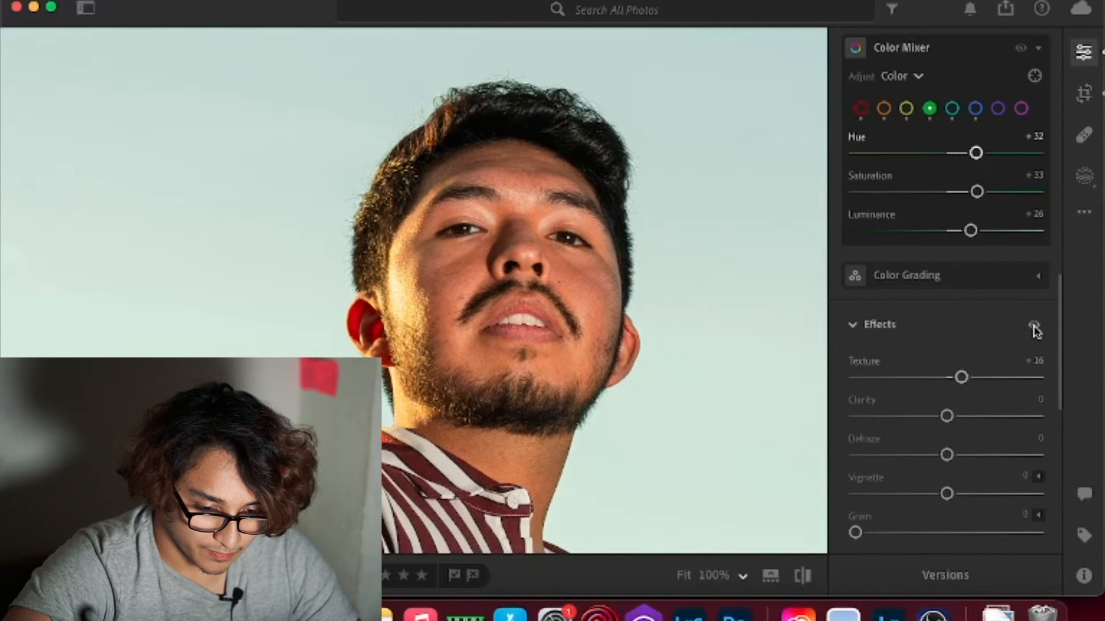
mouse_move(976, 378)
mouse_down()
mouse_move(1039, 380)
mouse_move(971, 392)
mouse_up()
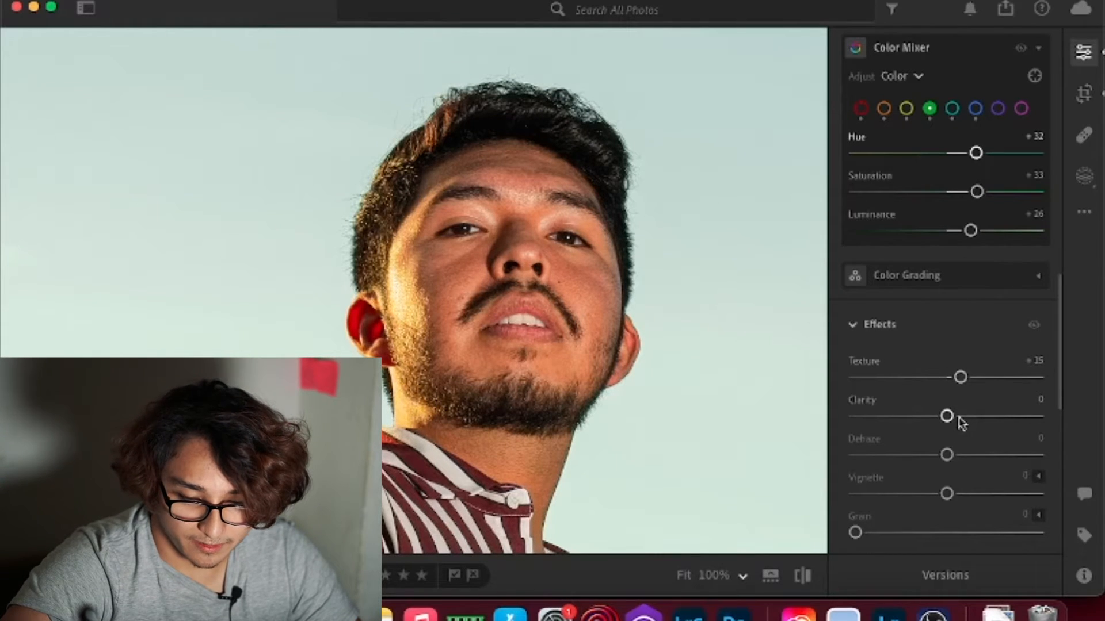
drag(959, 421, 777, 440)
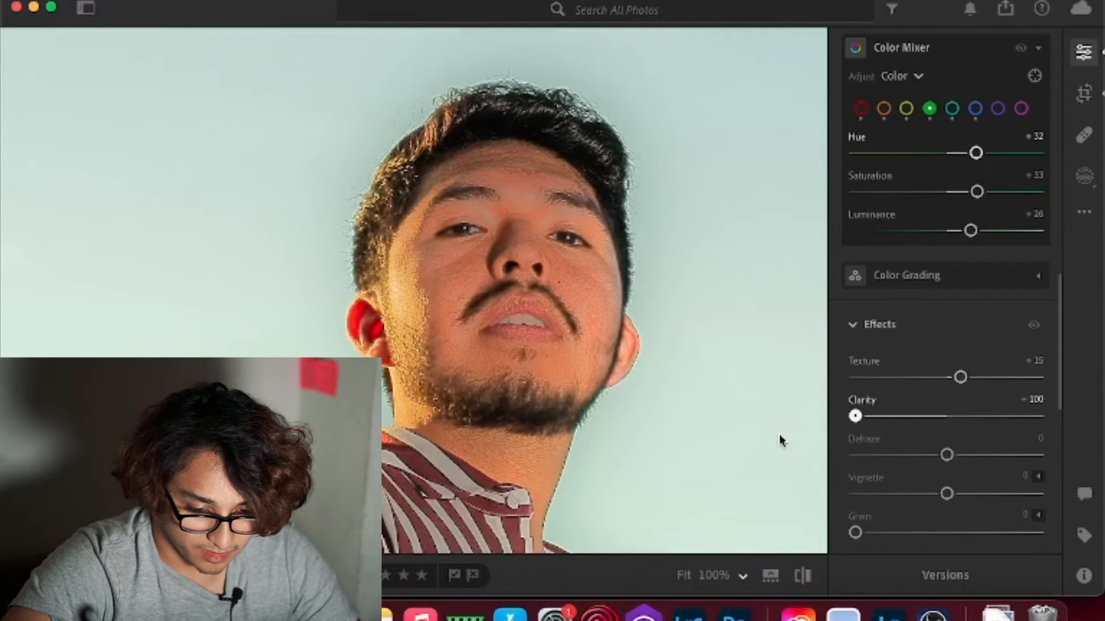
drag(855, 416, 962, 418)
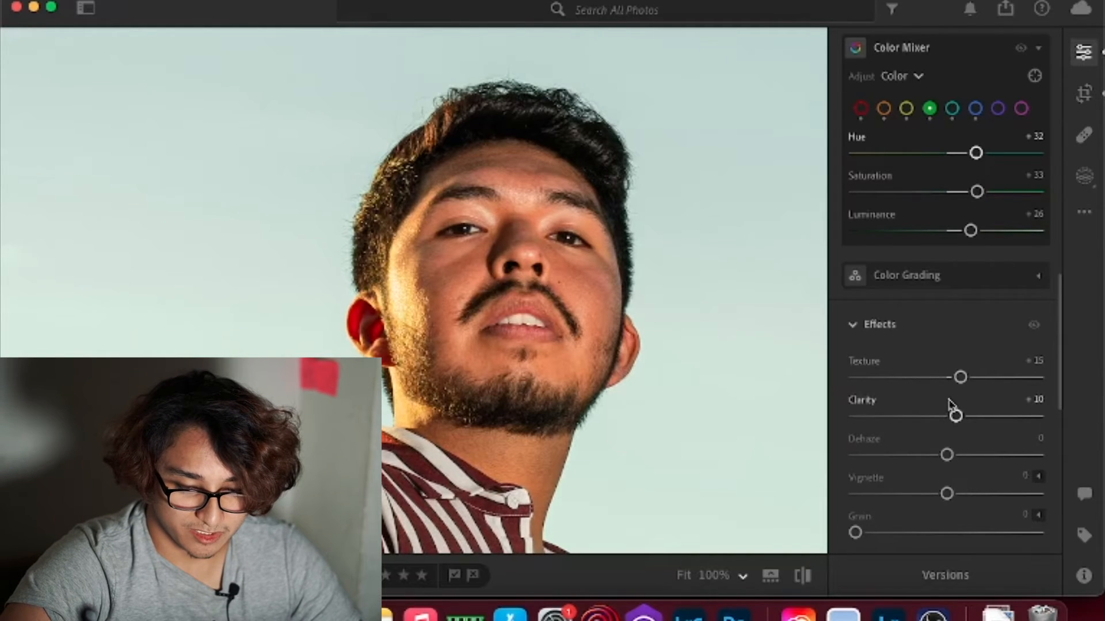
Test the full range of the Dehaze effect up to +100 and set it to +6
scroll(952, 409, down, 2)
scroll(948, 404, down, 1)
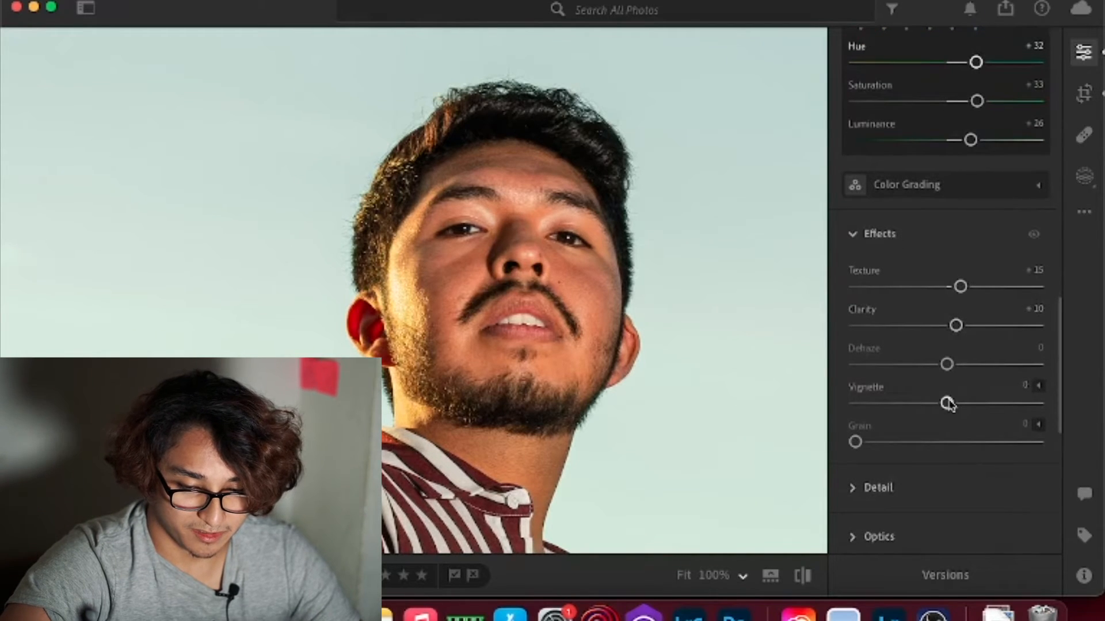
scroll(948, 405, down, 2)
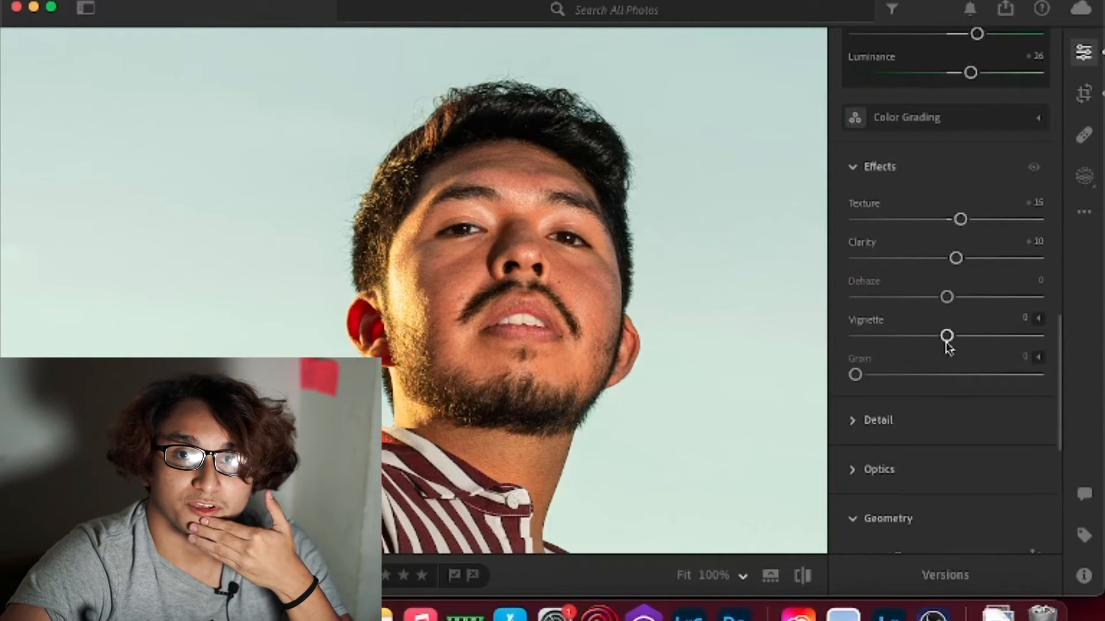
scroll(948, 348, down, 2)
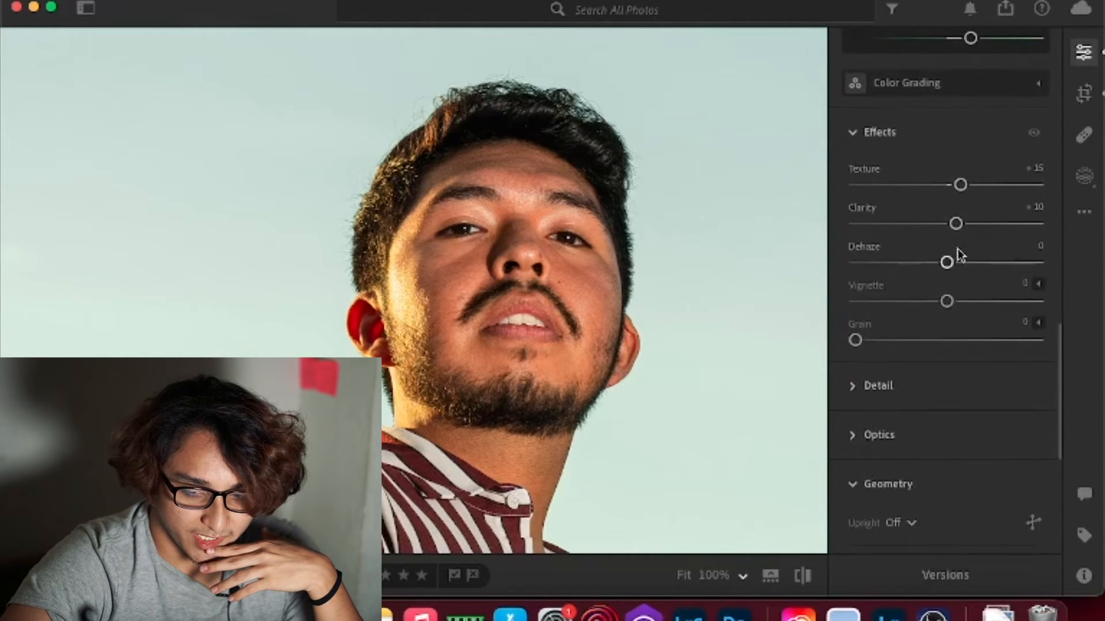
drag(926, 260, 953, 264)
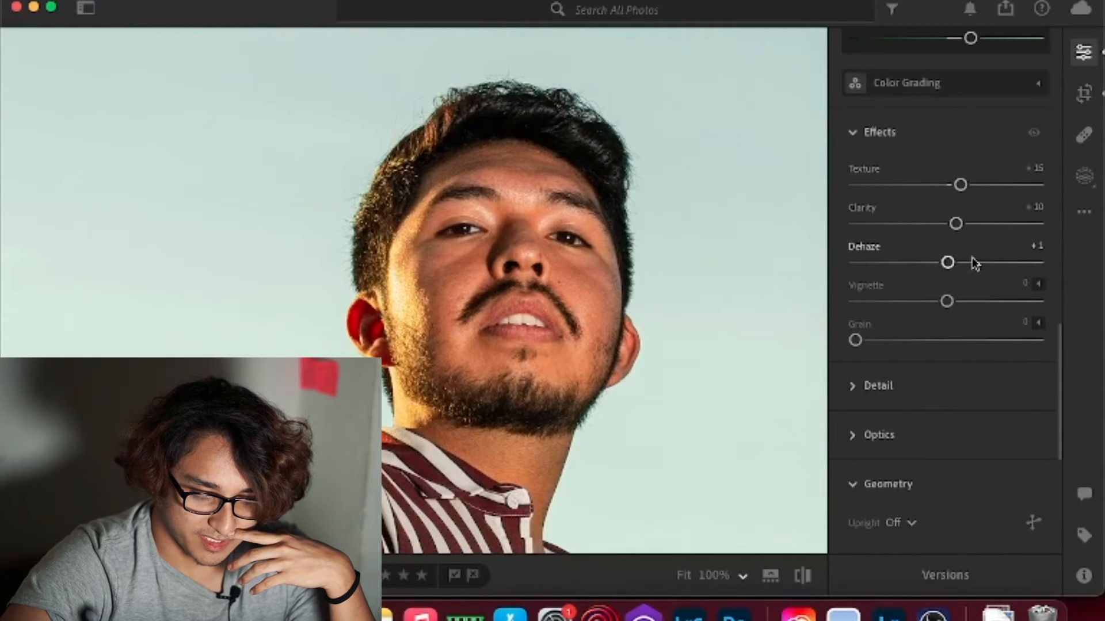
drag(973, 263, 1048, 261)
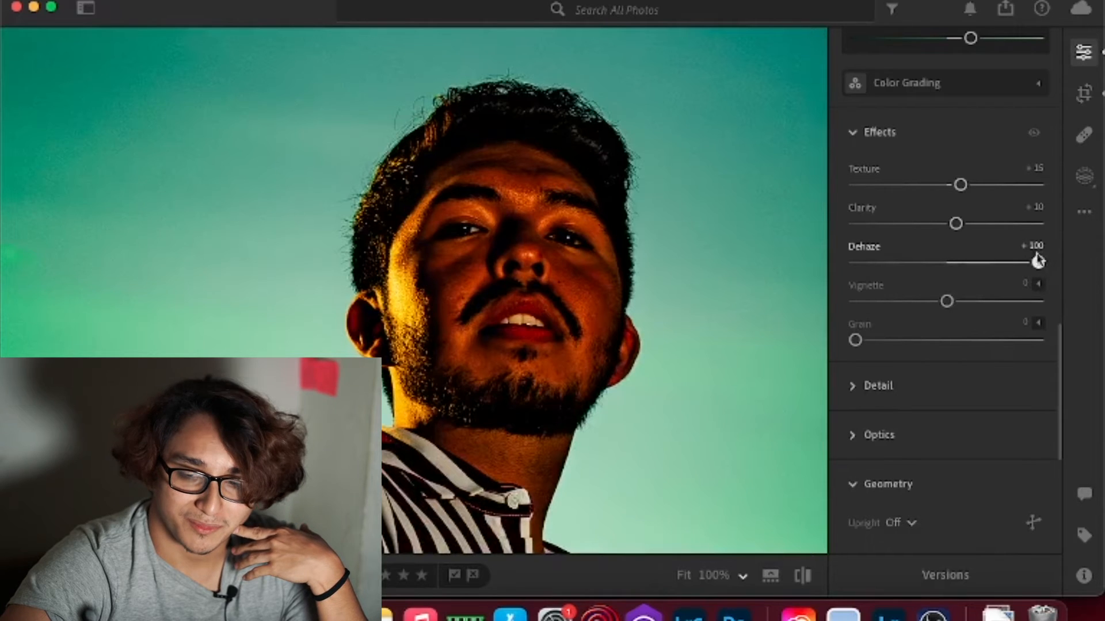
drag(1038, 261, 957, 266)
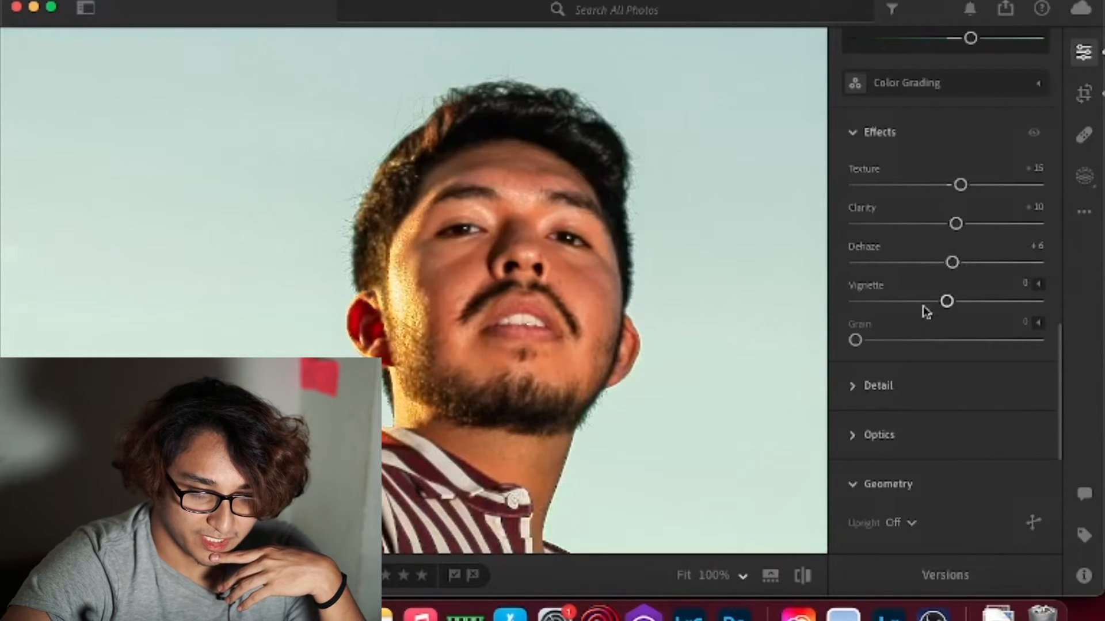
Fit more of the portrait in view and set the Vignette effect to -19
click(631, 249)
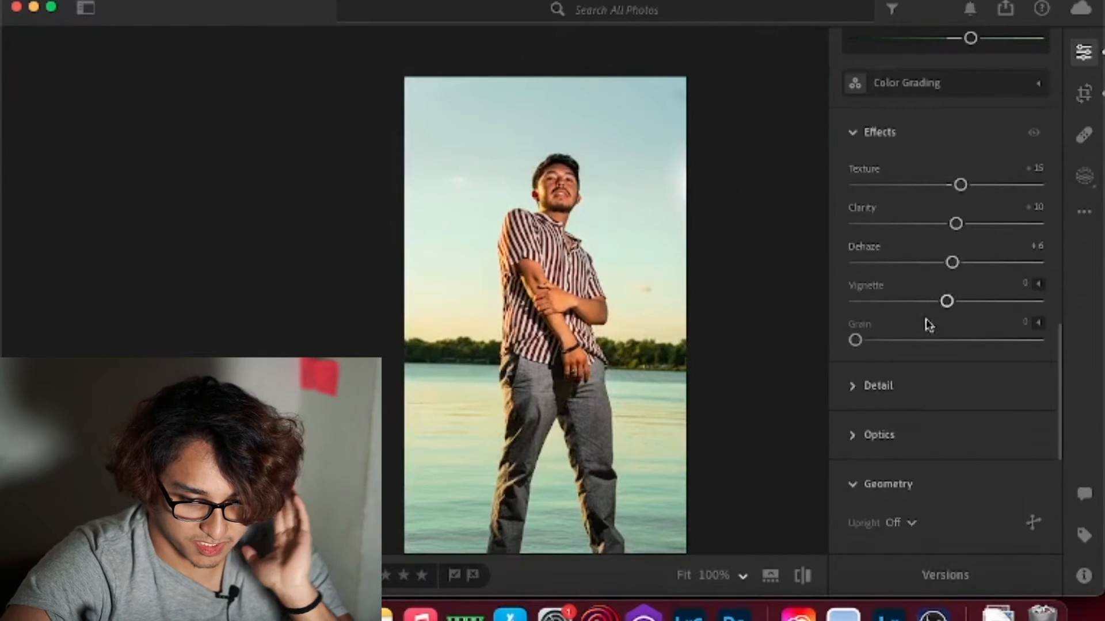
click(917, 301)
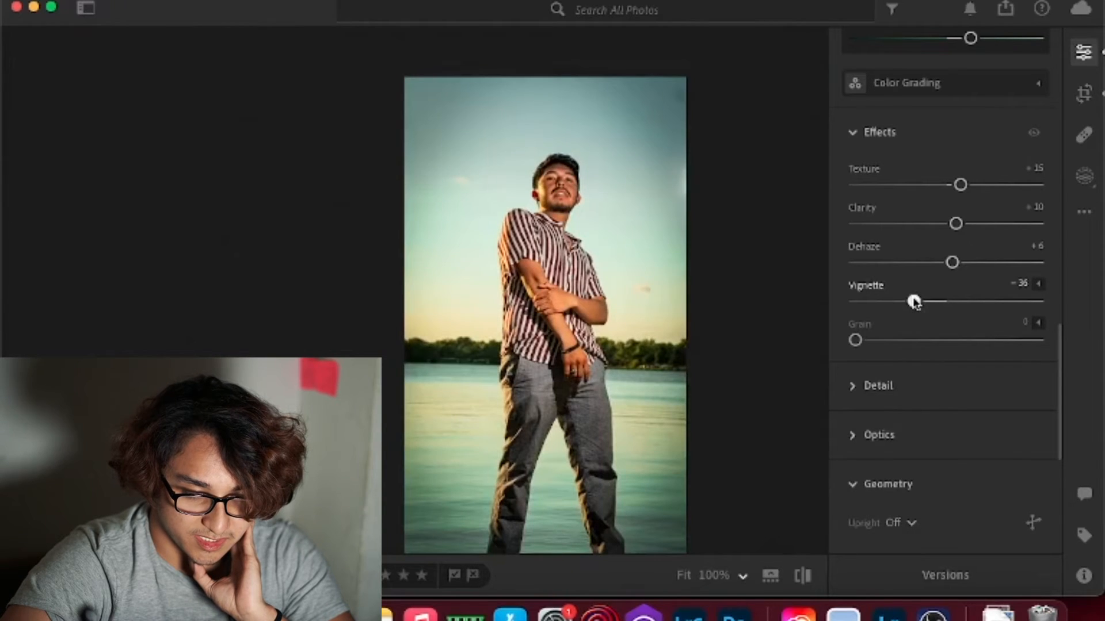
drag(939, 304, 930, 301)
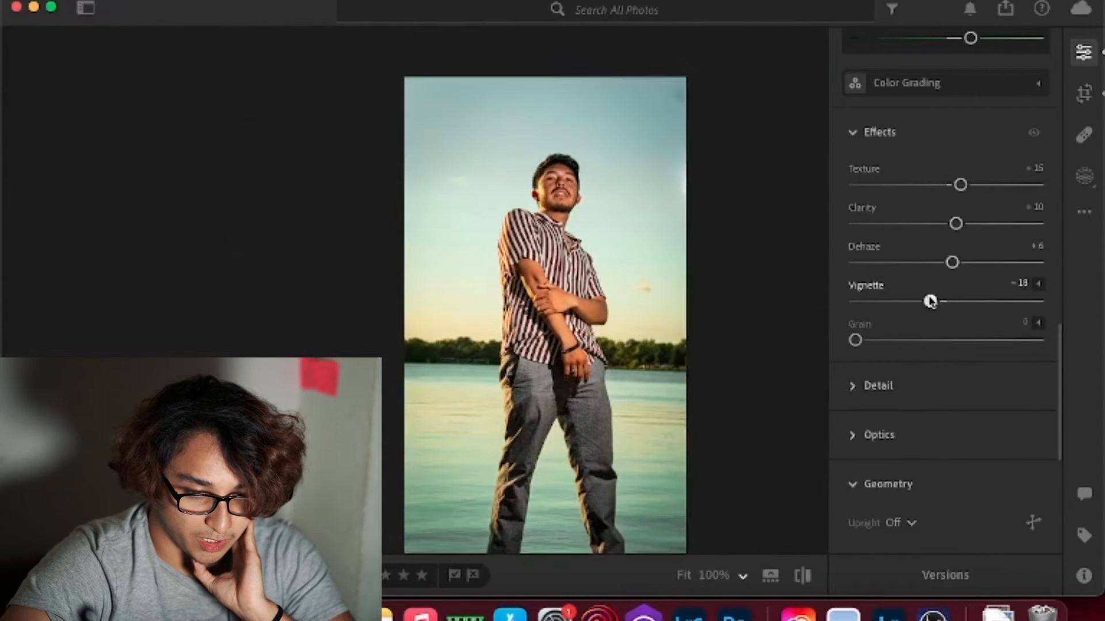
scroll(518, 288, down, 2)
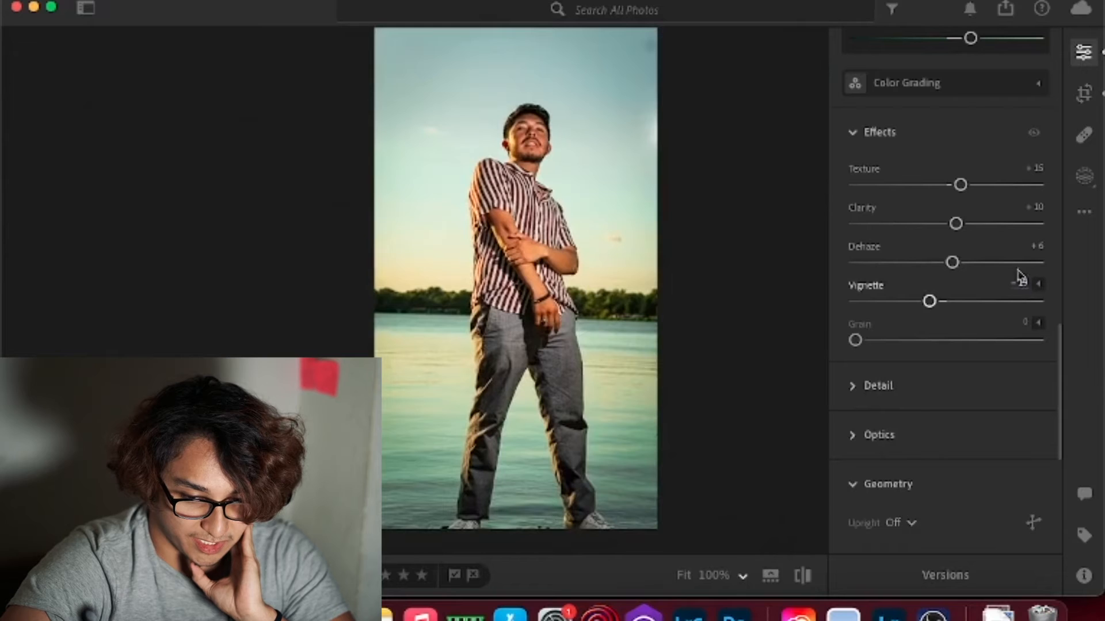
scroll(691, 233, right, 1)
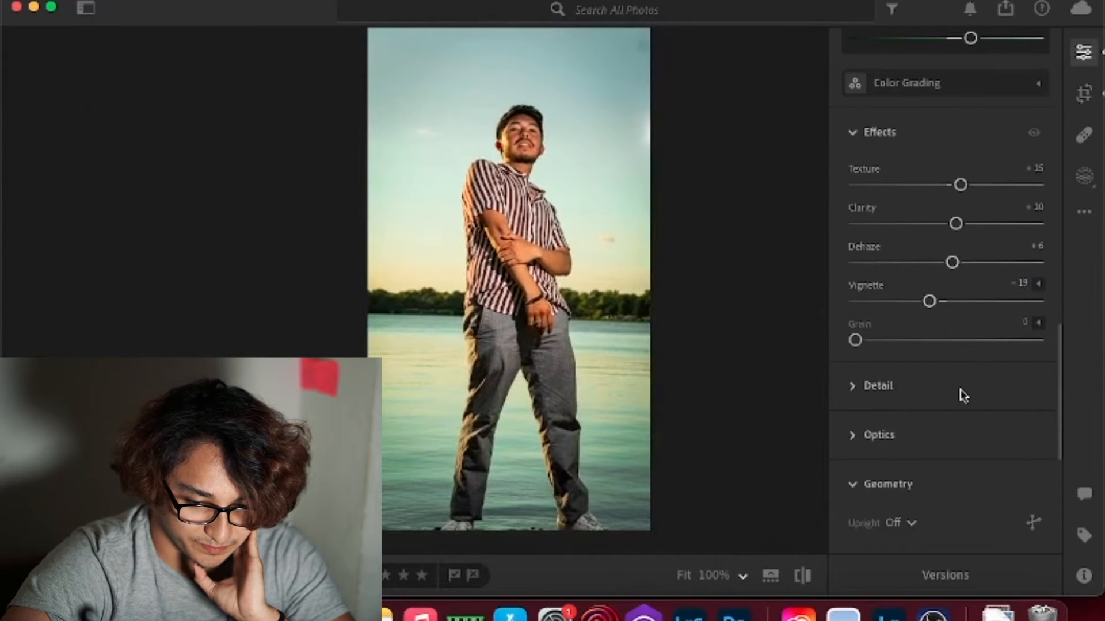
Try a Grain of 49, inspect the sky and face up close, and reset Grain to 0
scroll(965, 396, down, 1)
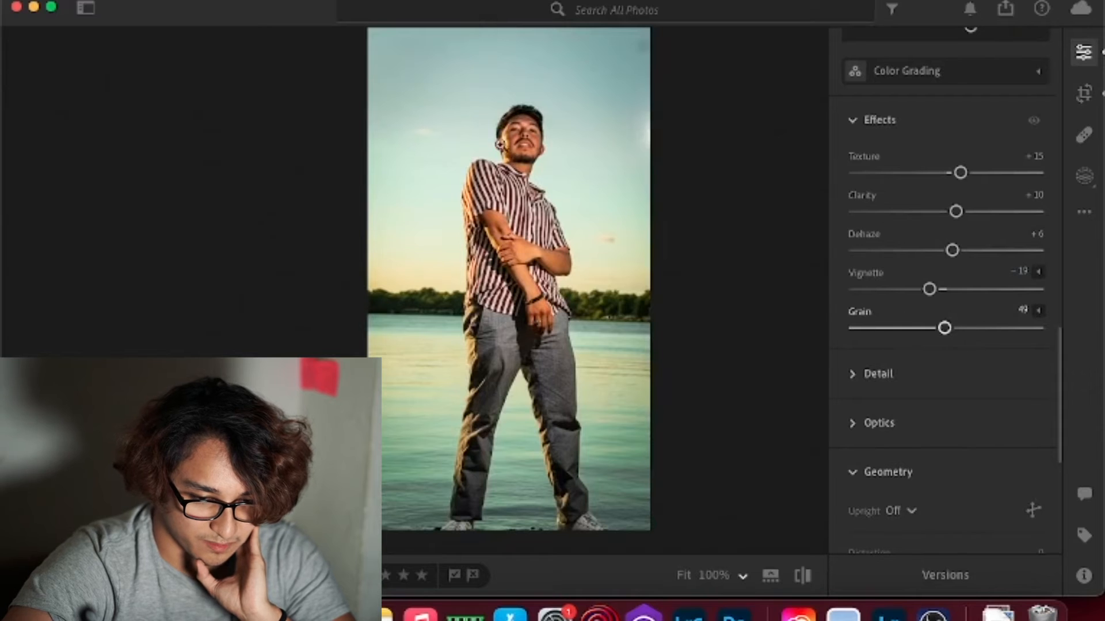
click(455, 104)
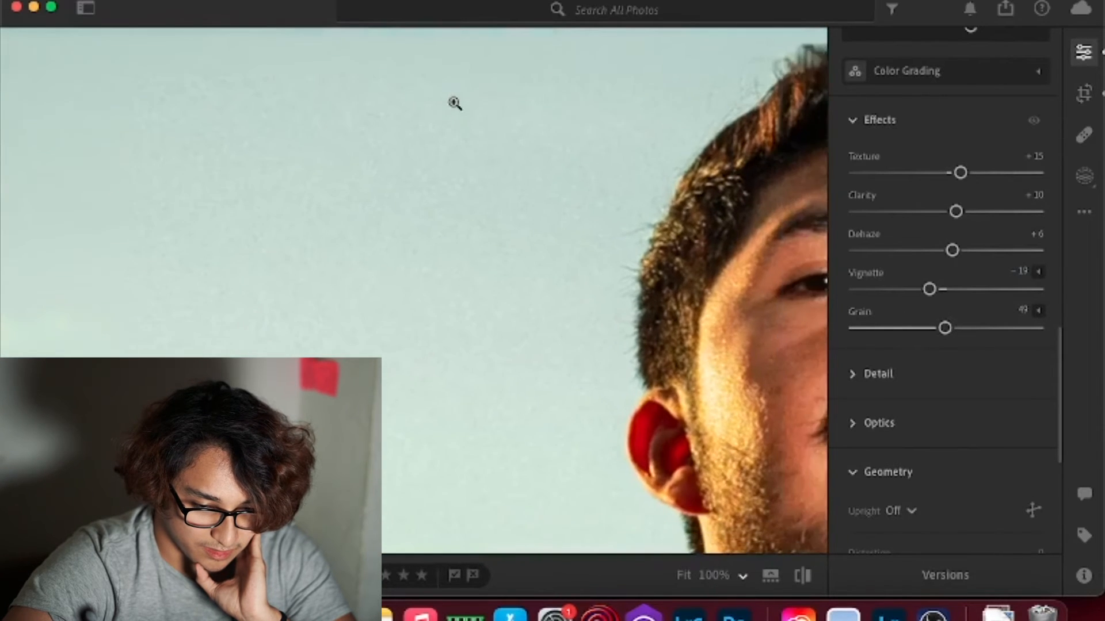
scroll(461, 172, up, 5)
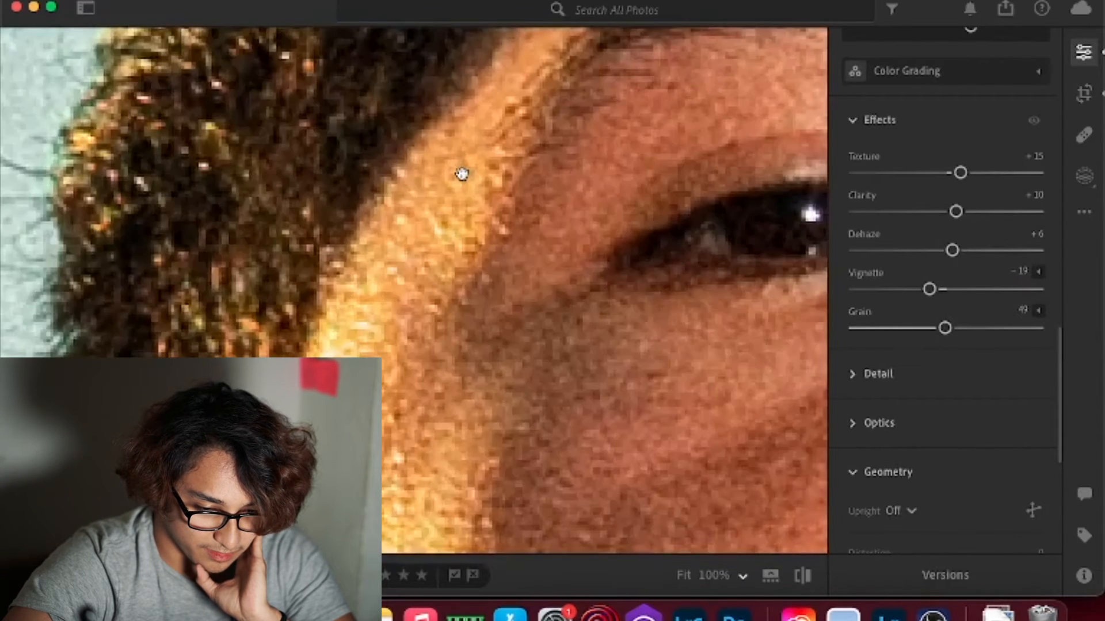
scroll(462, 175, up, 5)
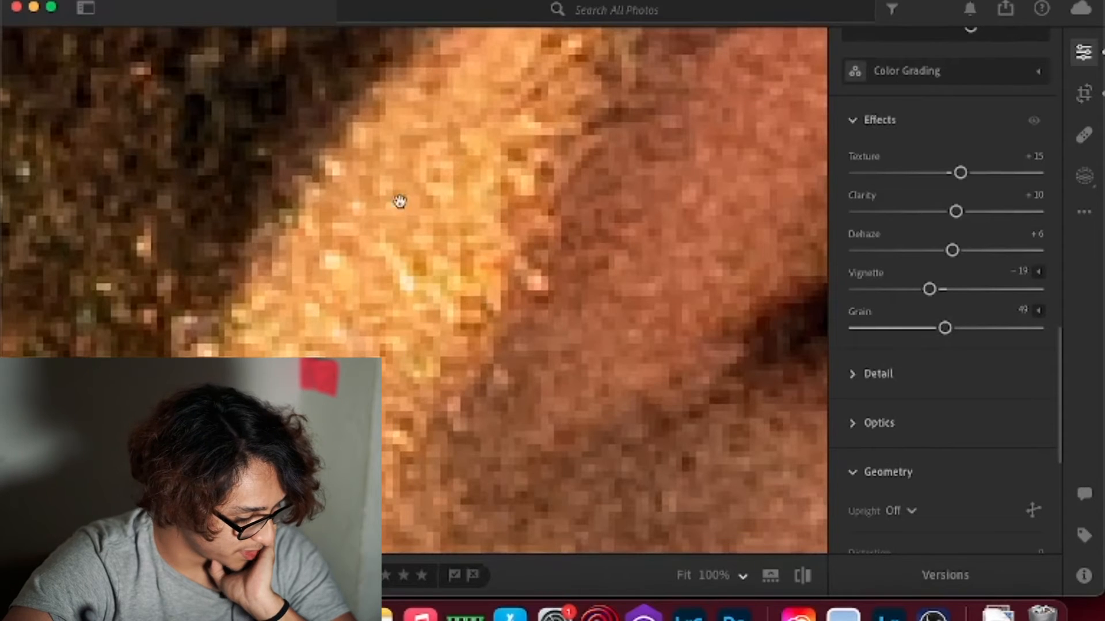
scroll(477, 236, down, 5)
scroll(477, 237, down, 10)
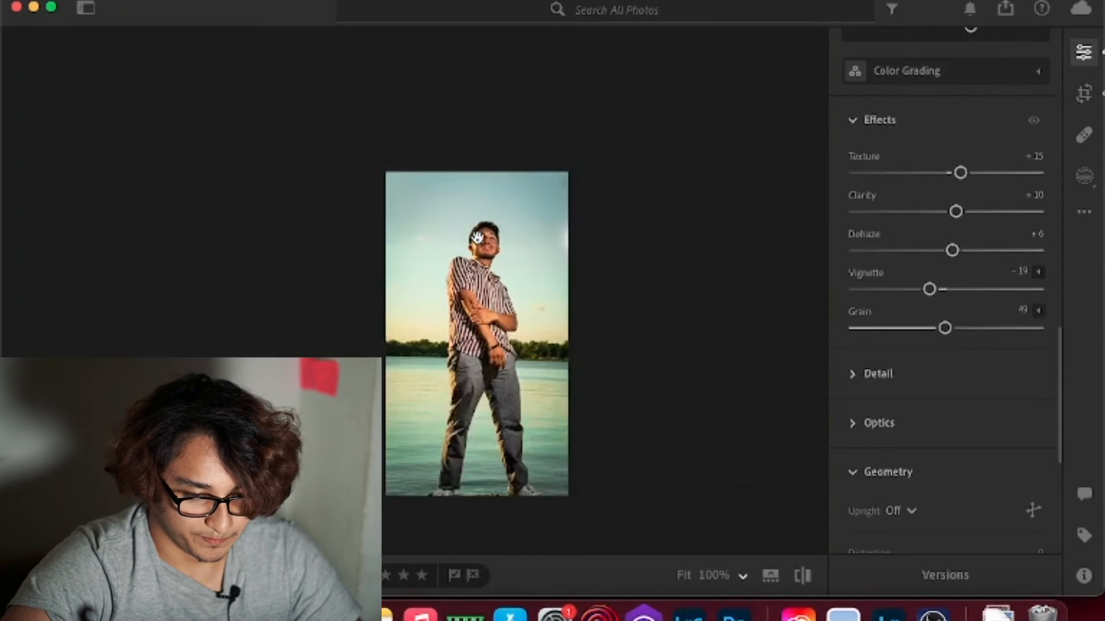
scroll(477, 238, up, 5)
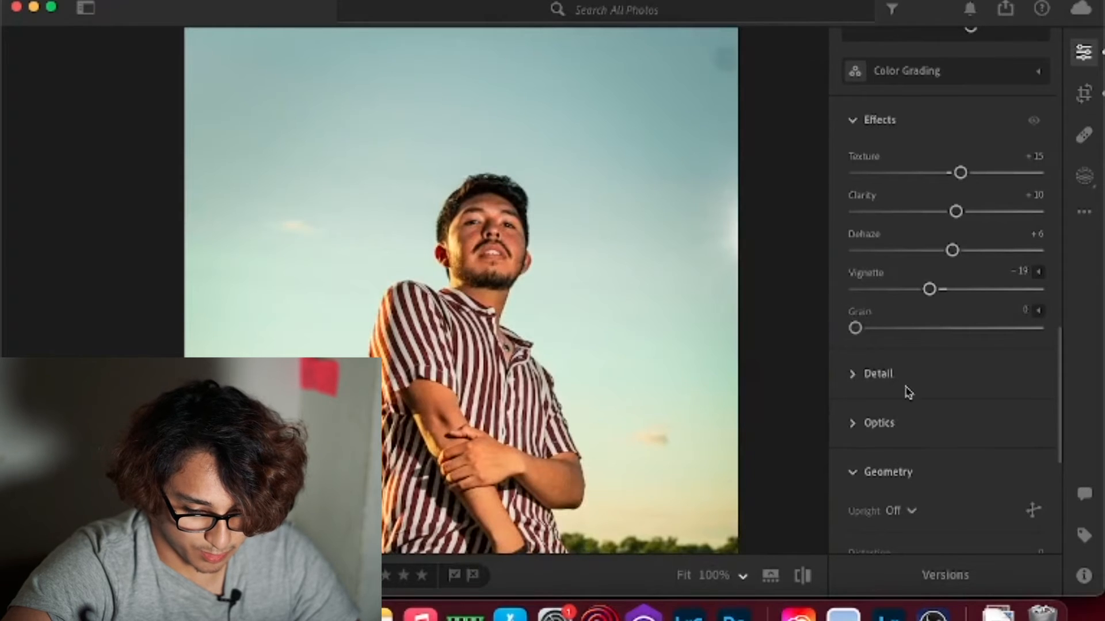
Expand the Detail settings and set Sharpening to 76
scroll(908, 393, down, 2)
scroll(908, 393, up, 1)
scroll(908, 393, down, 8)
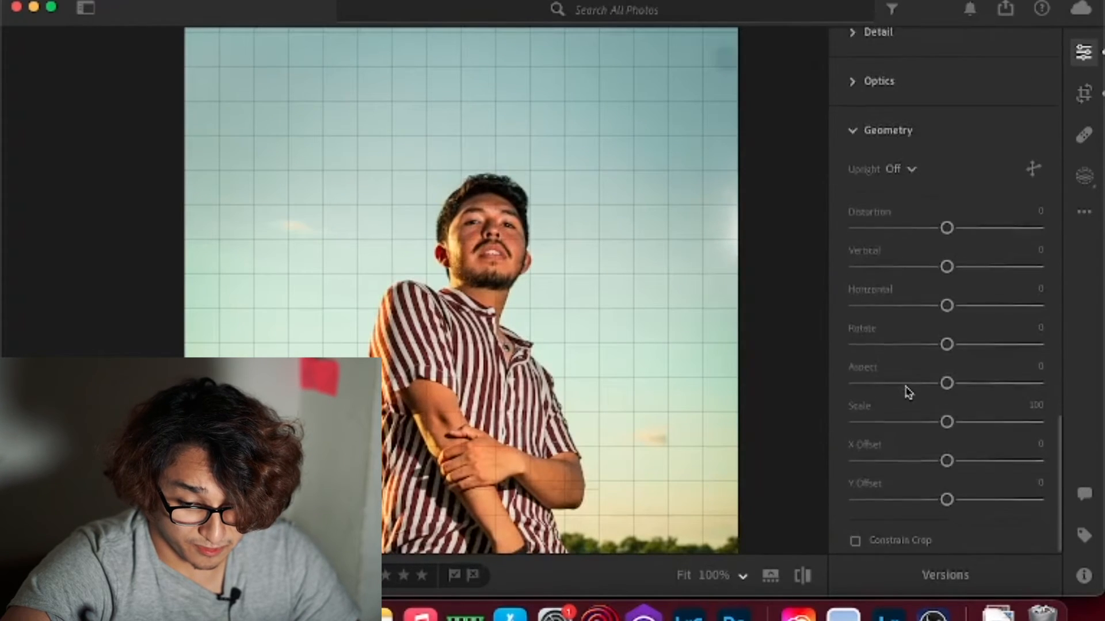
scroll(908, 393, up, 5)
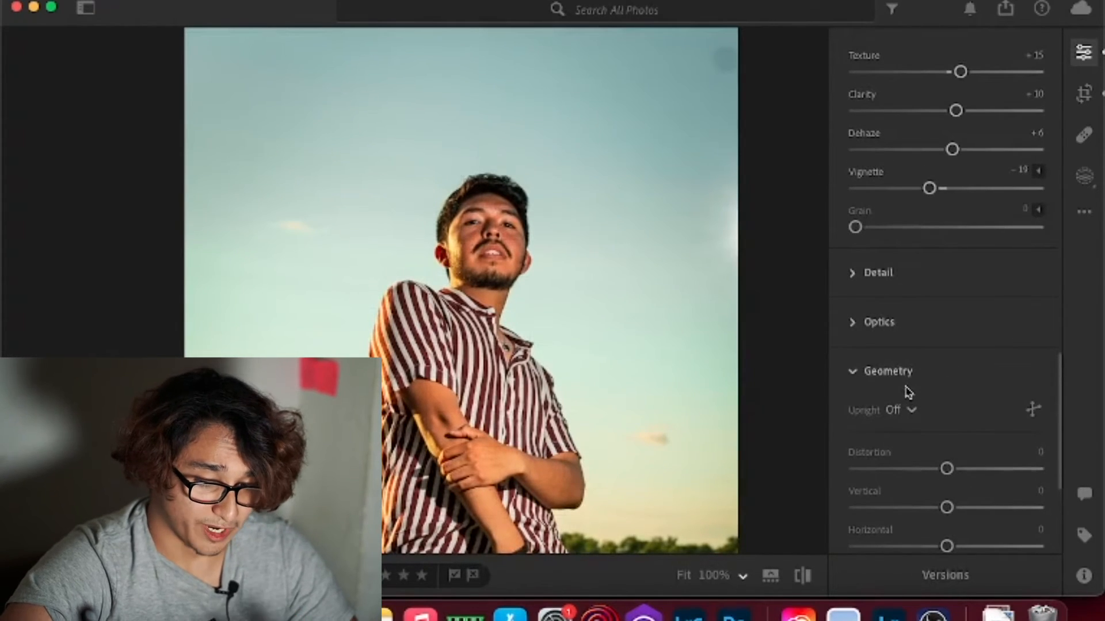
click(866, 287)
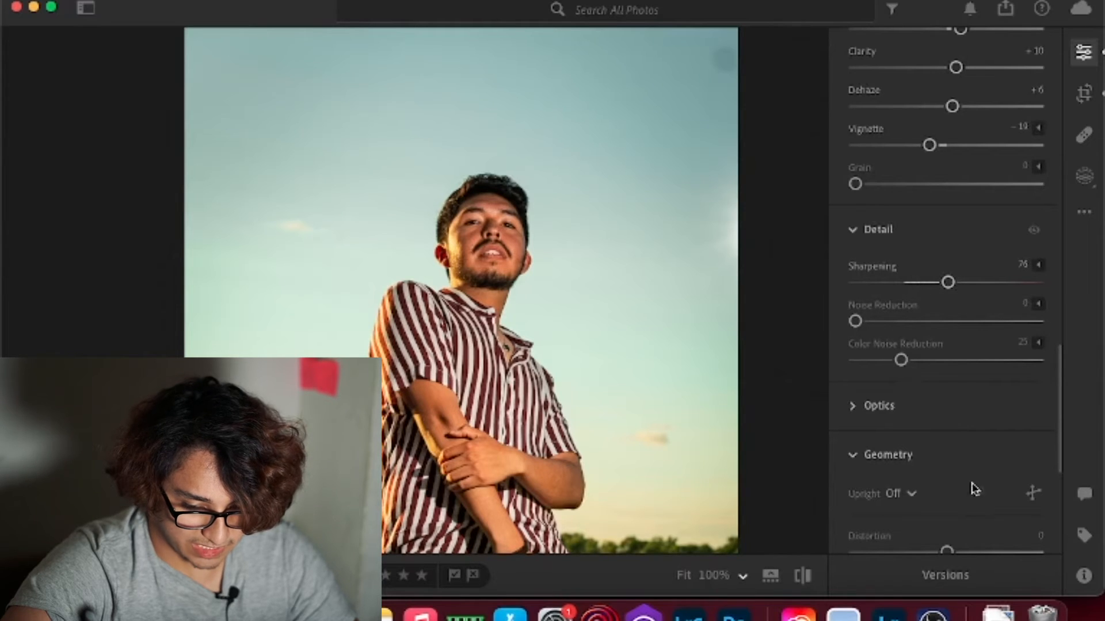
Expand the Optics settings, enable lens corrections, and check the photo at full and closer views
scroll(963, 458, down, 8)
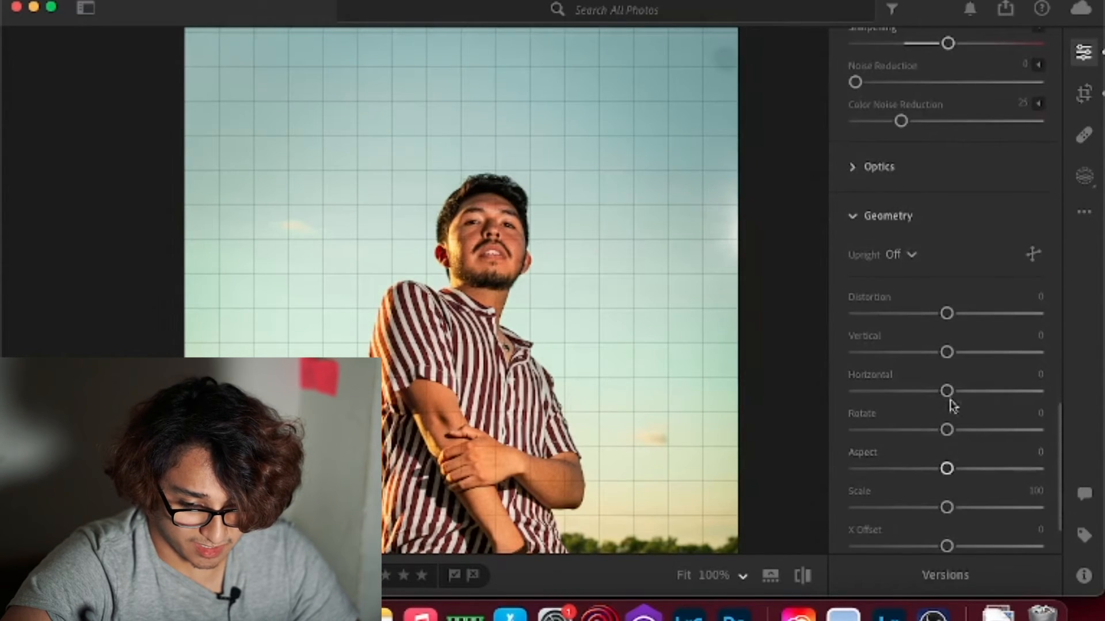
click(854, 167)
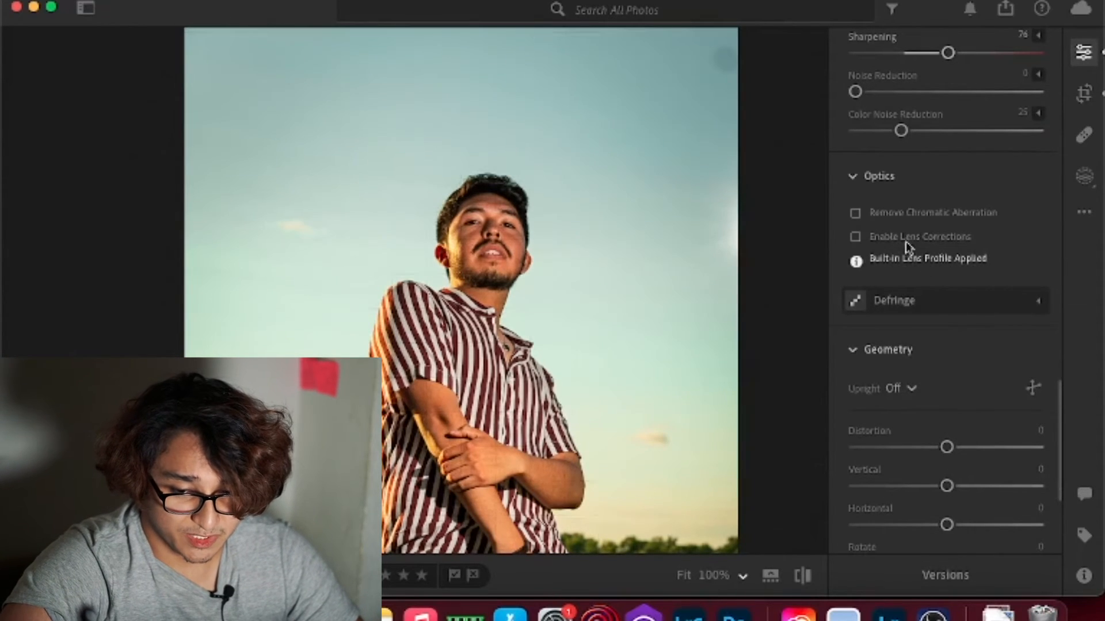
mouse_move(873, 238)
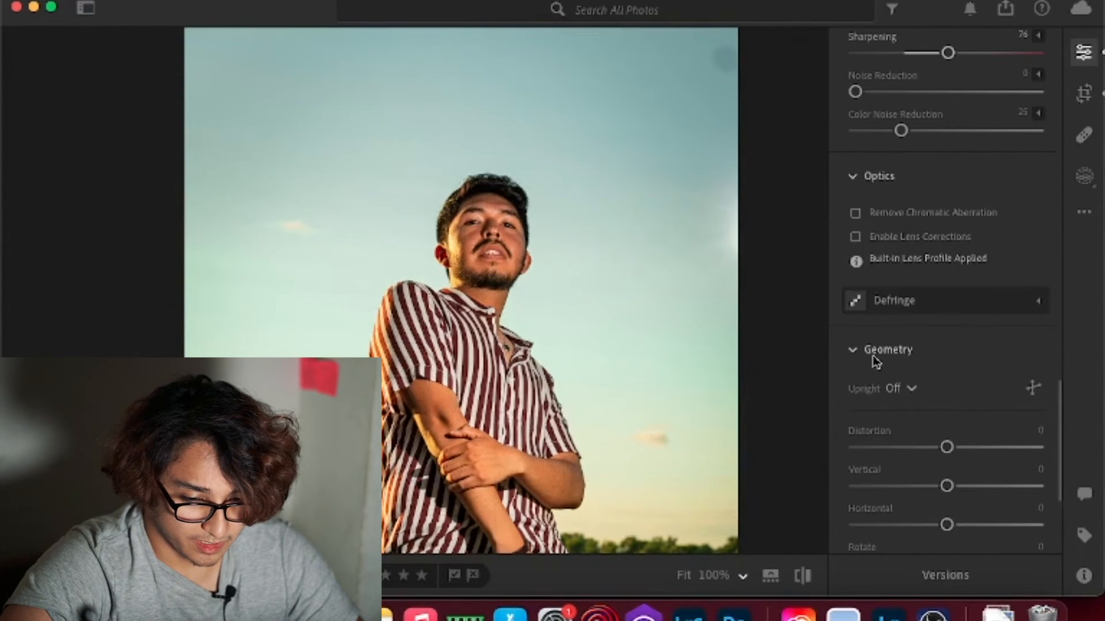
scroll(540, 267, down, 5)
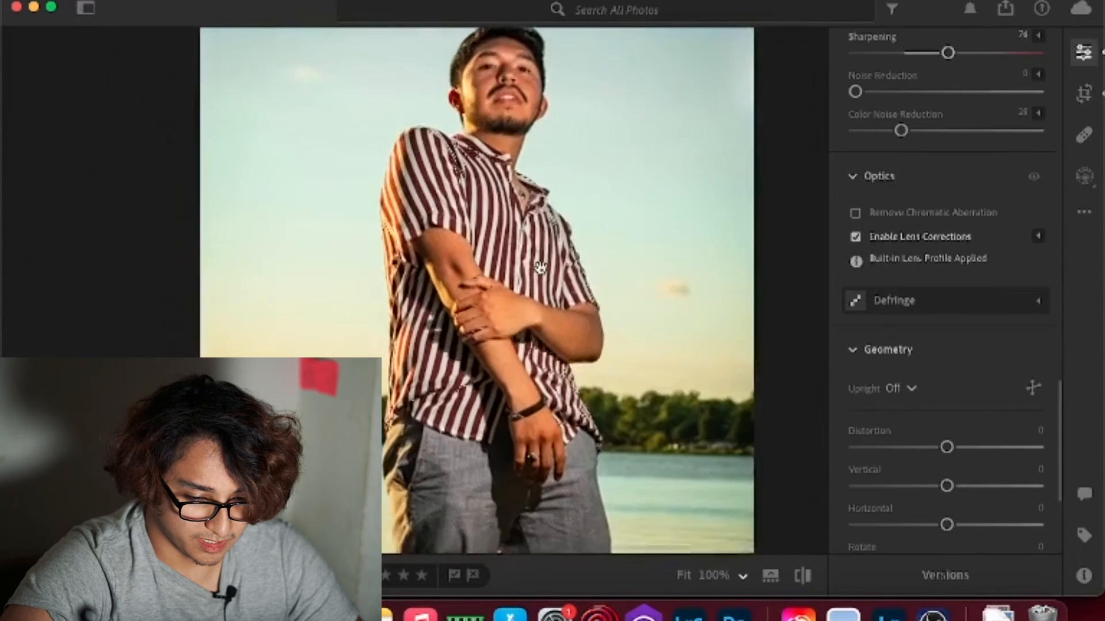
click(518, 237)
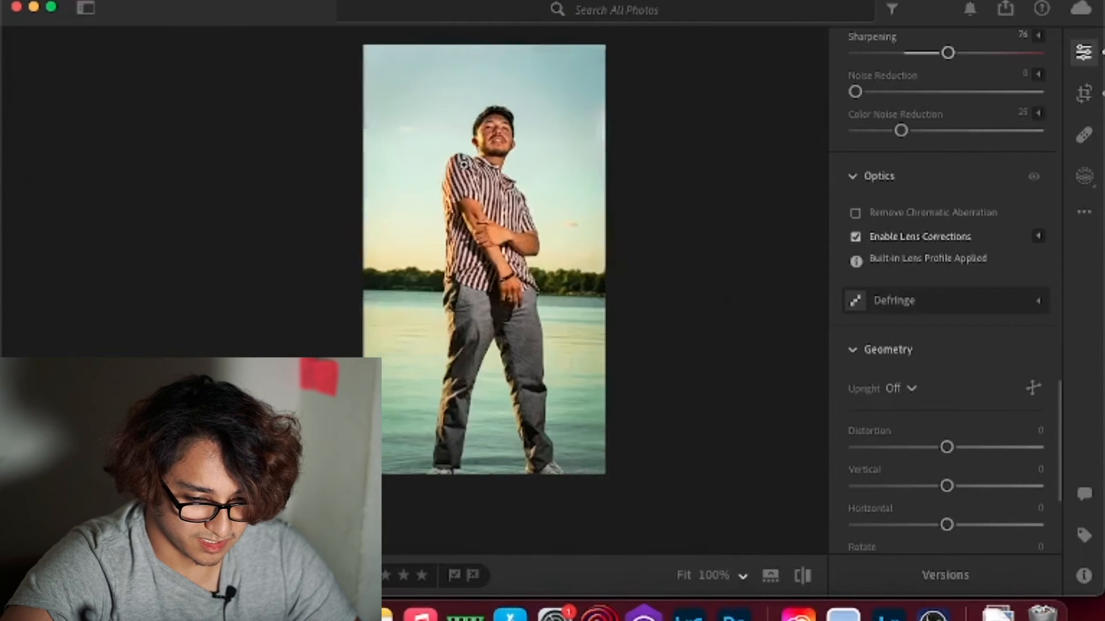
click(464, 166)
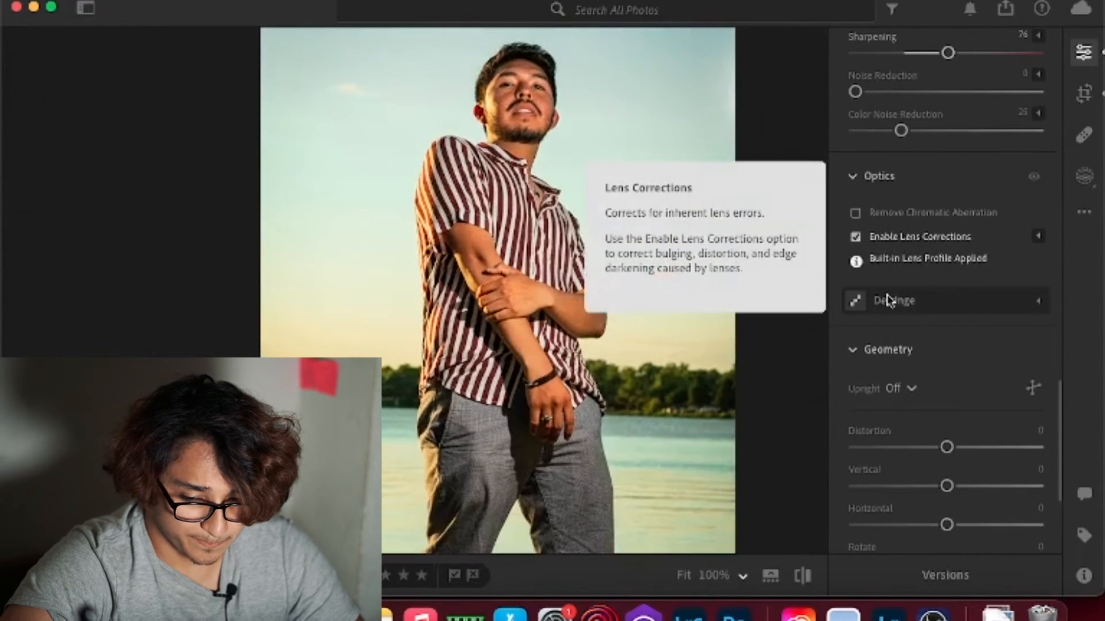
Set the Geometry Distortion to +1
scroll(932, 368, down, 2)
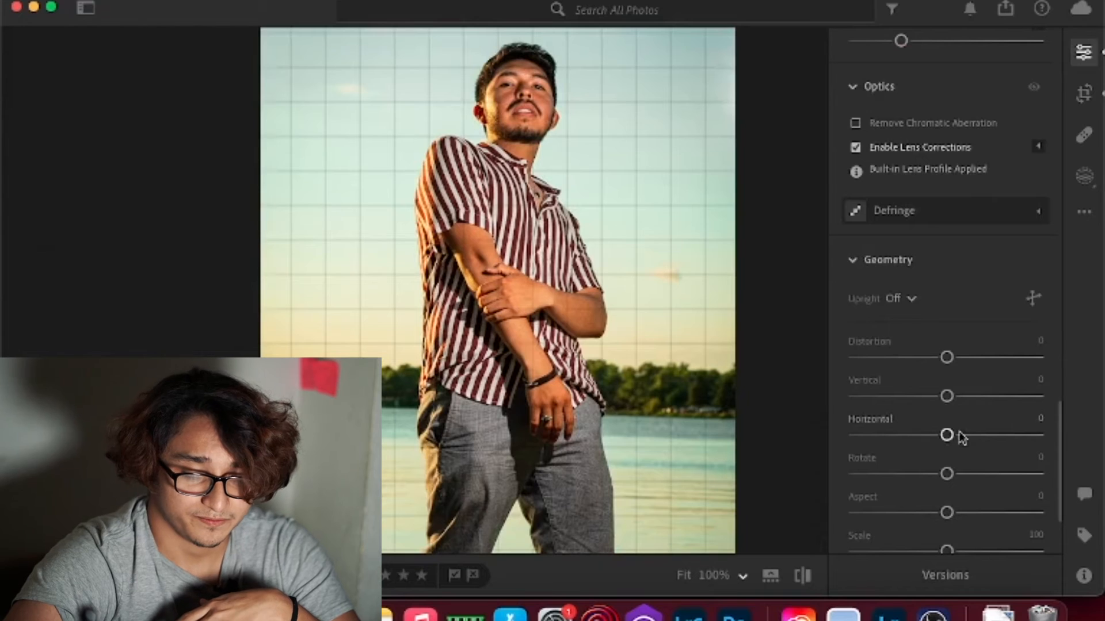
scroll(1004, 354, down, 3)
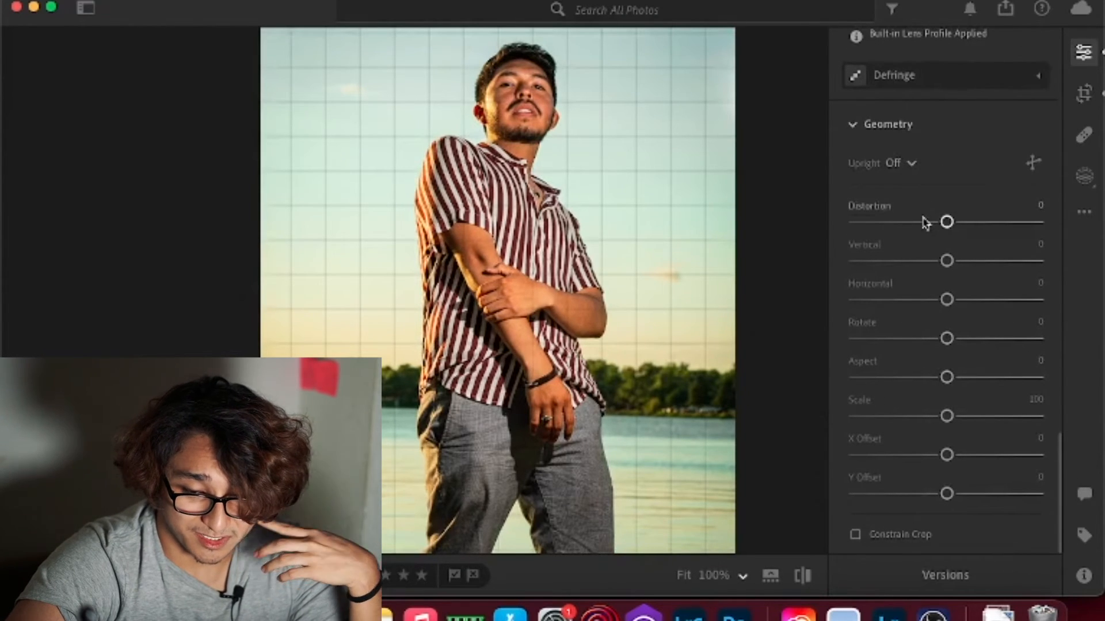
drag(924, 222, 950, 237)
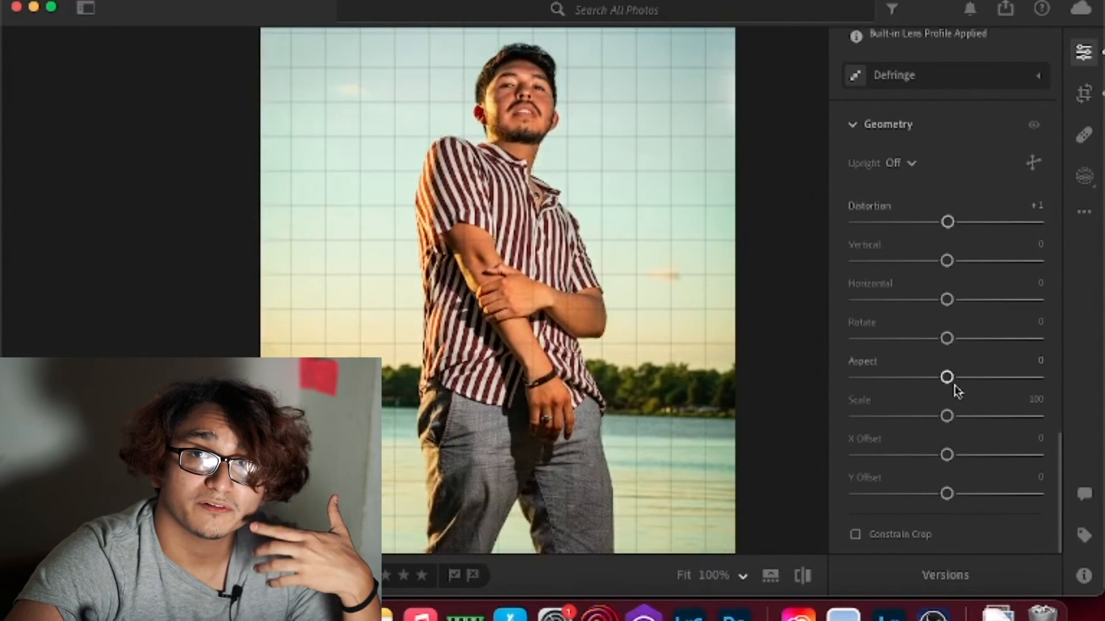
Review the edited portrait and look over the adjustments from Geometry back through Light, Color Mixer and Effects
scroll(656, 333, up, 3)
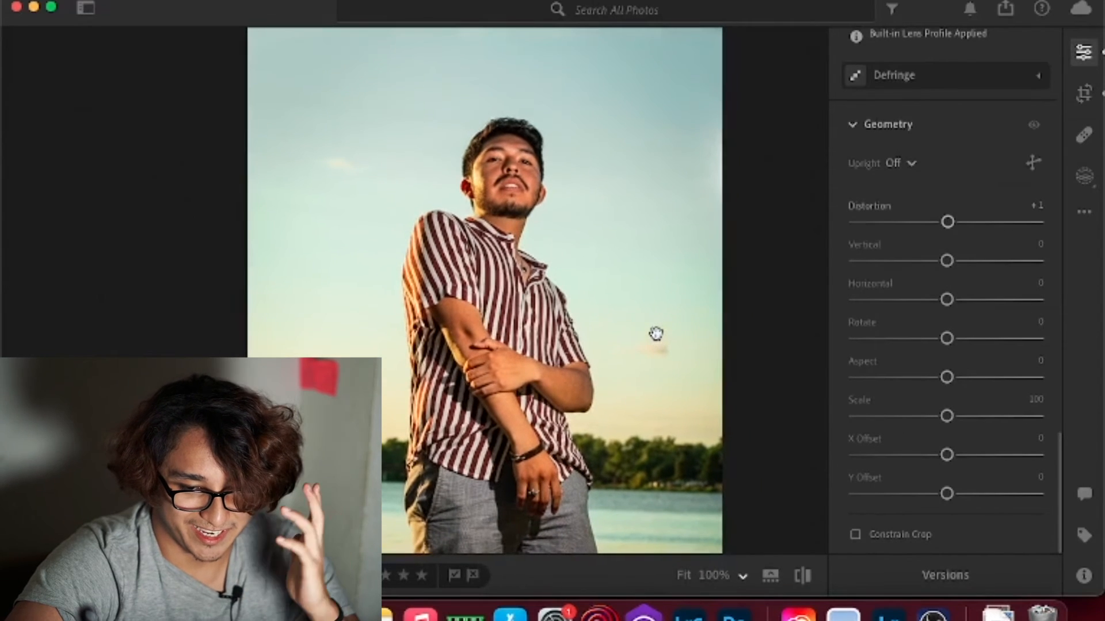
scroll(978, 338, up, 15)
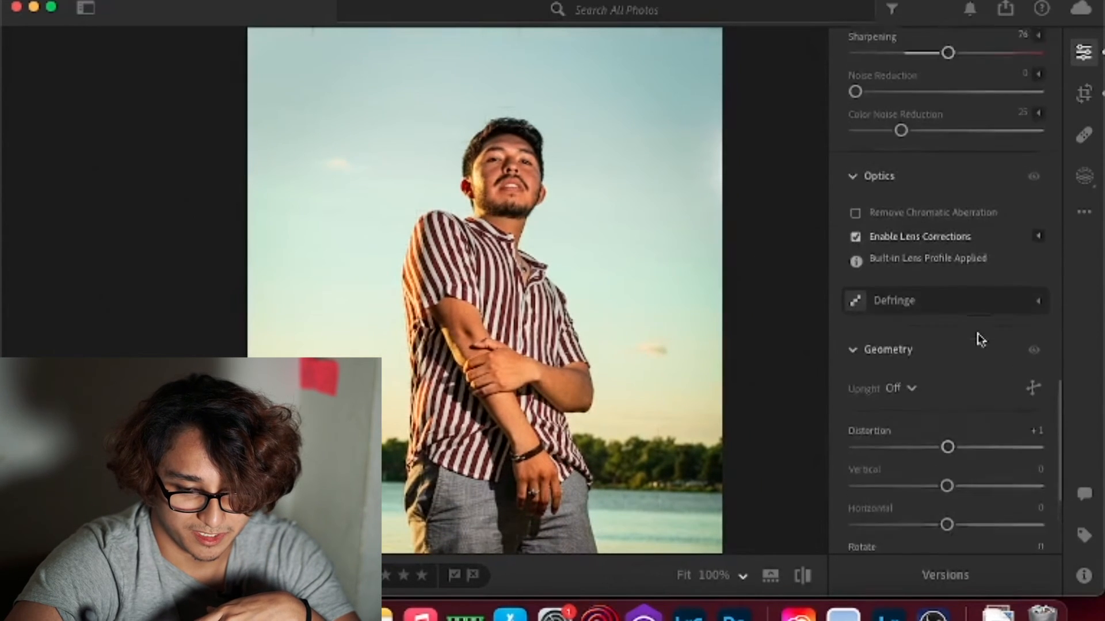
scroll(978, 338, up, 6)
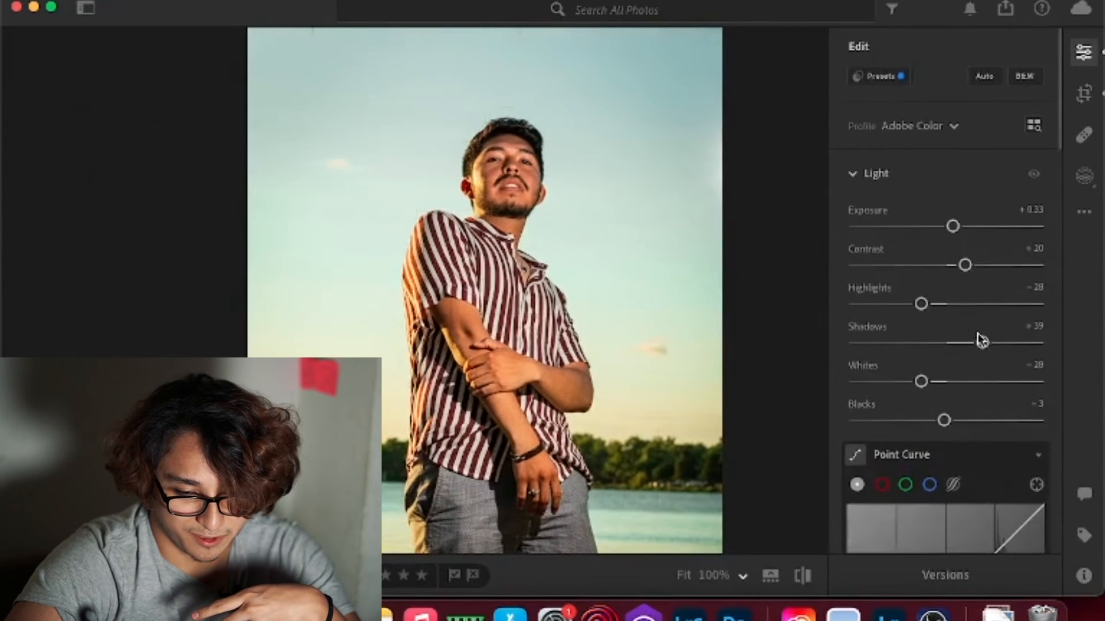
scroll(980, 339, down, 4)
scroll(980, 339, down, 12)
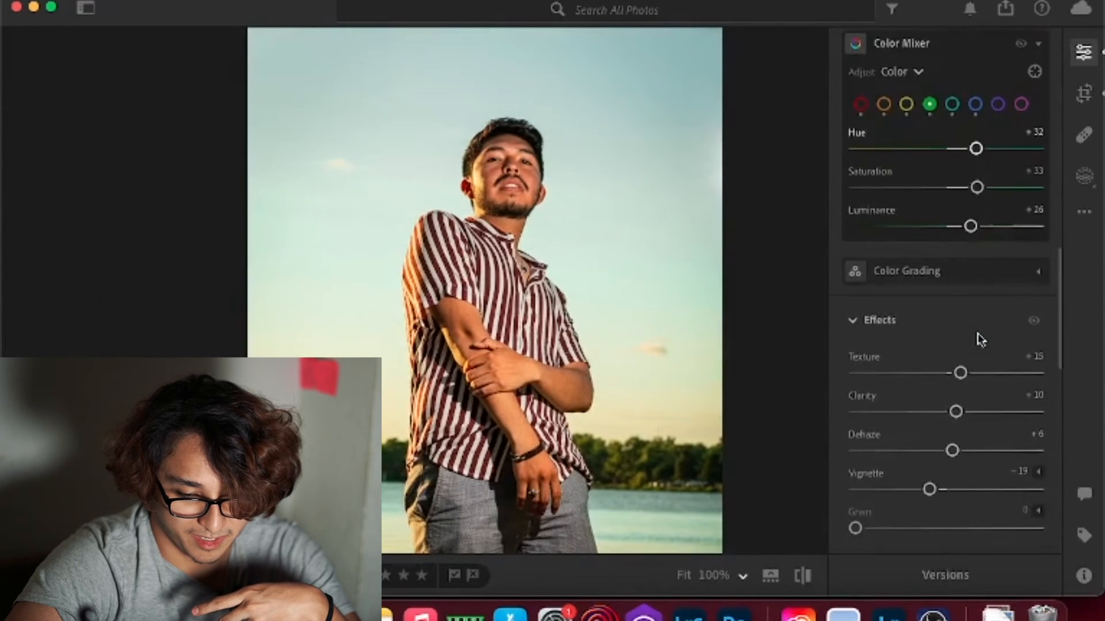
scroll(981, 340, up, 5)
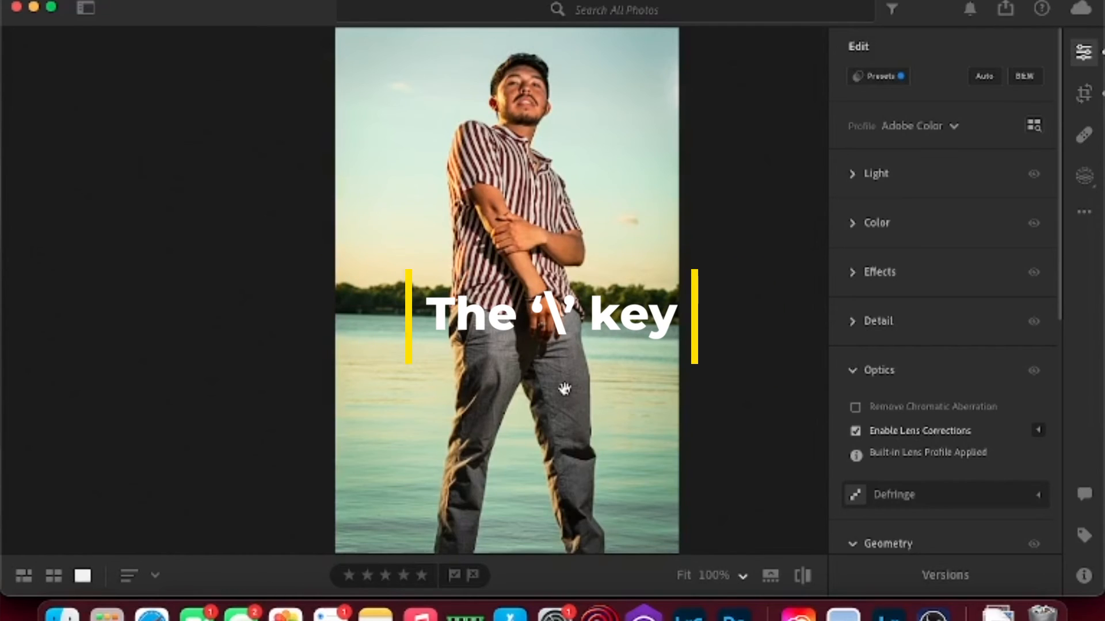
Compare the original photo with the edited version several times, including the Optics and Geometry settings, and inspect the lower part of the edited photo
key(backslash)
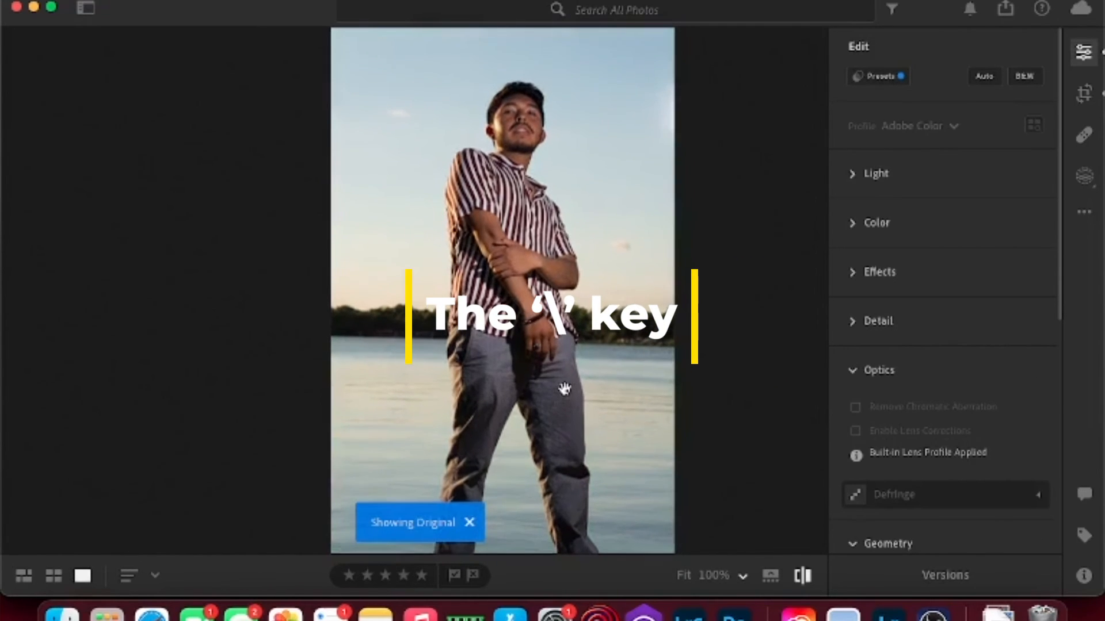
scroll(875, 334, down, 5)
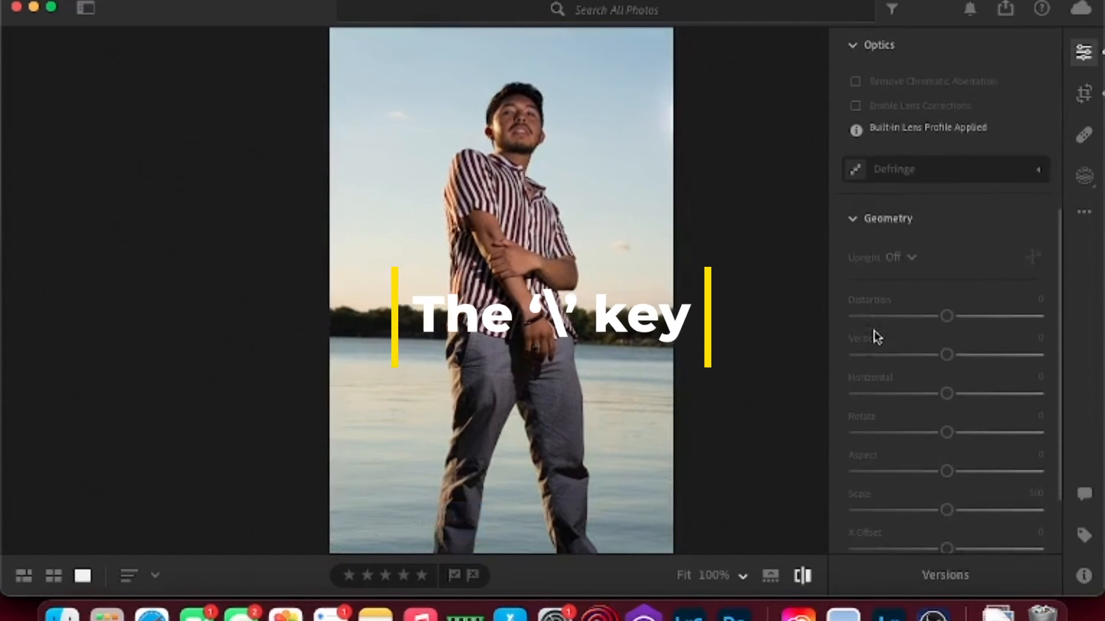
scroll(875, 336, up, 2)
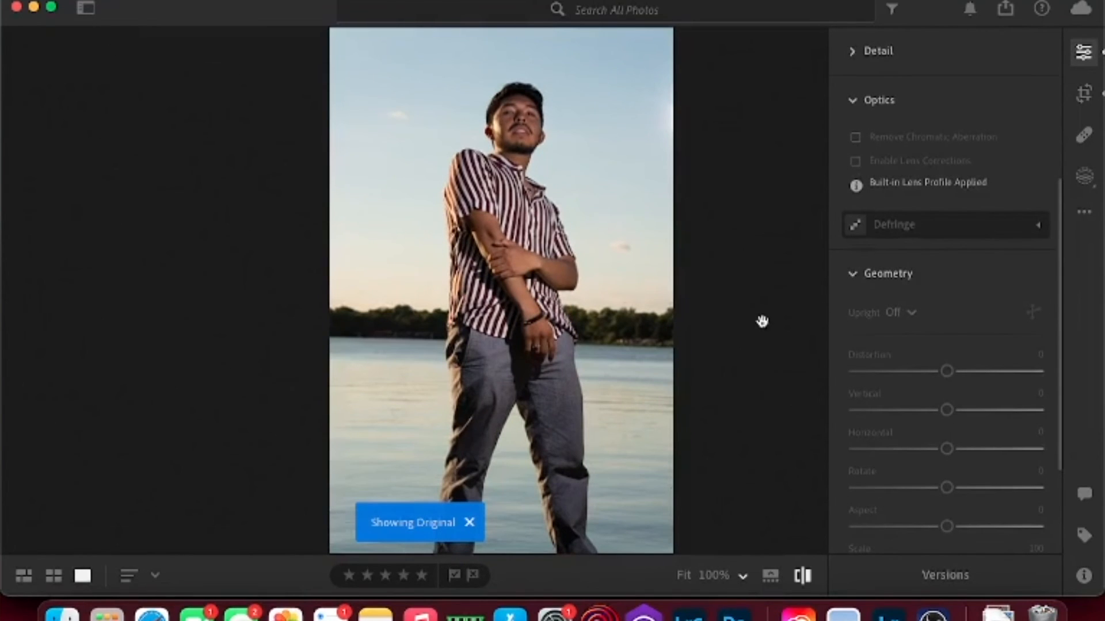
key(backslash)
key(backslash)
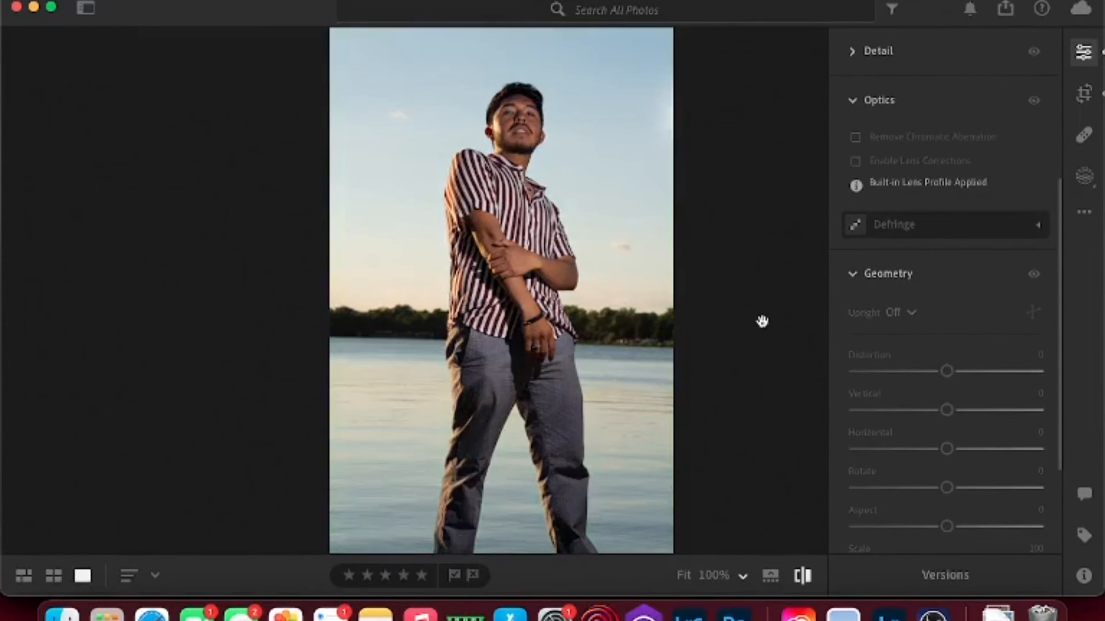
key(backslash)
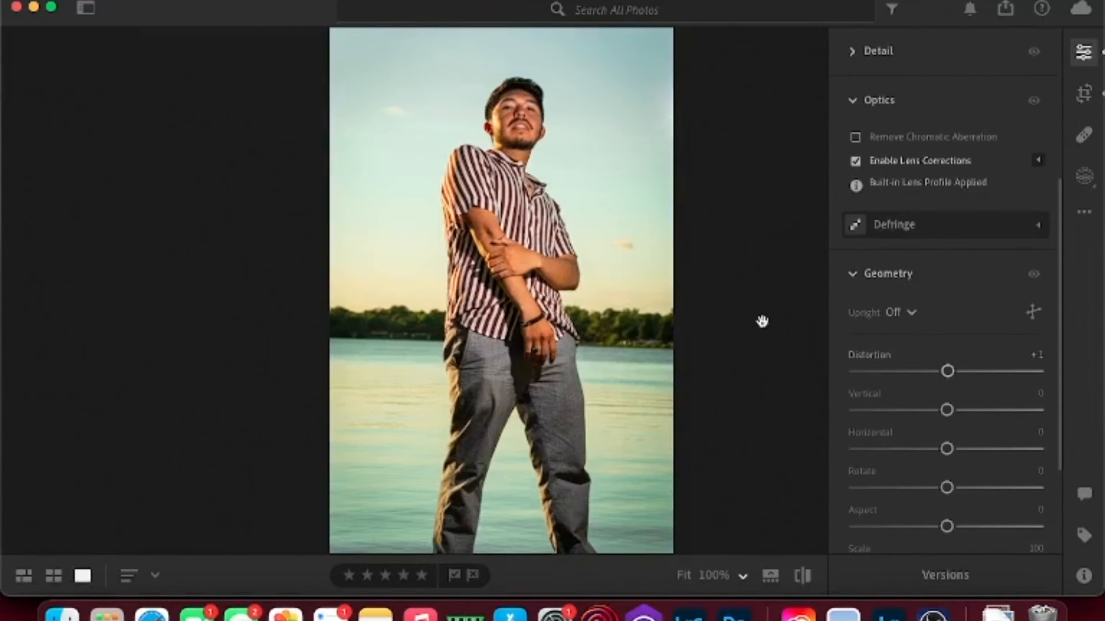
key(backslash)
key(backslash)
scroll(570, 365, down, 3)
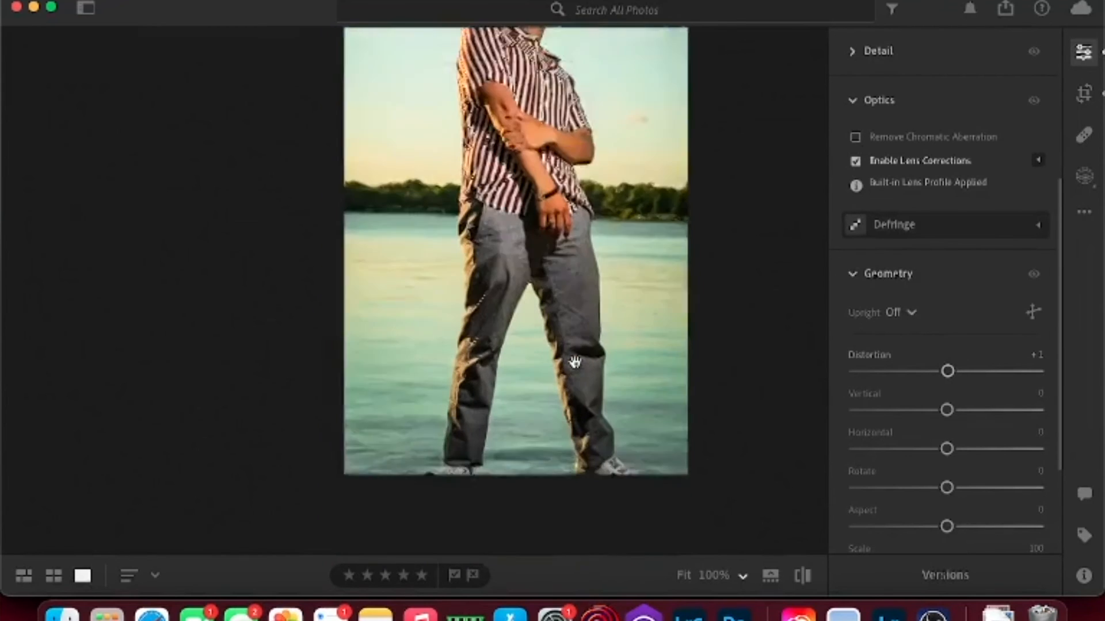